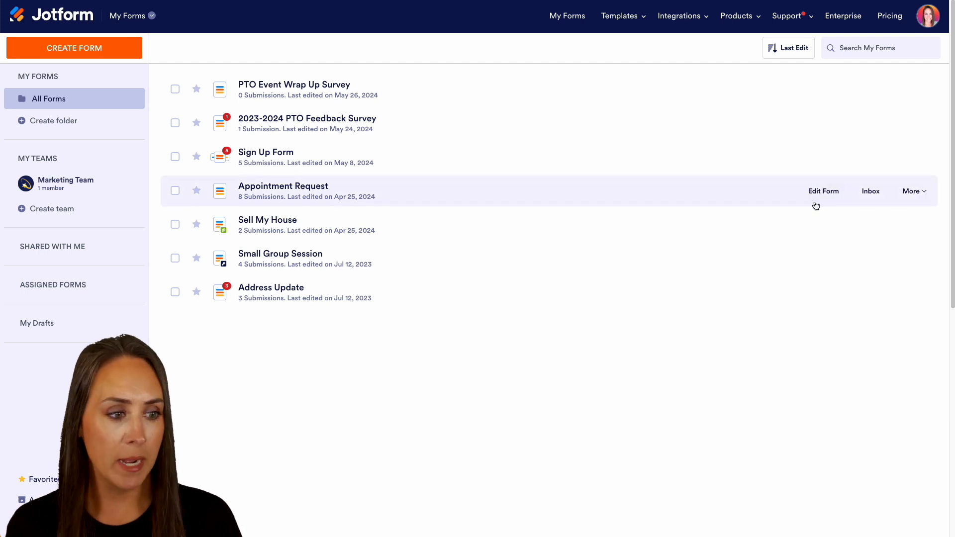
Step: Create a visual report from the Appointment Request form's data and open the report's layout settings
{"action": "left_click", "coordinate": [911, 192]}
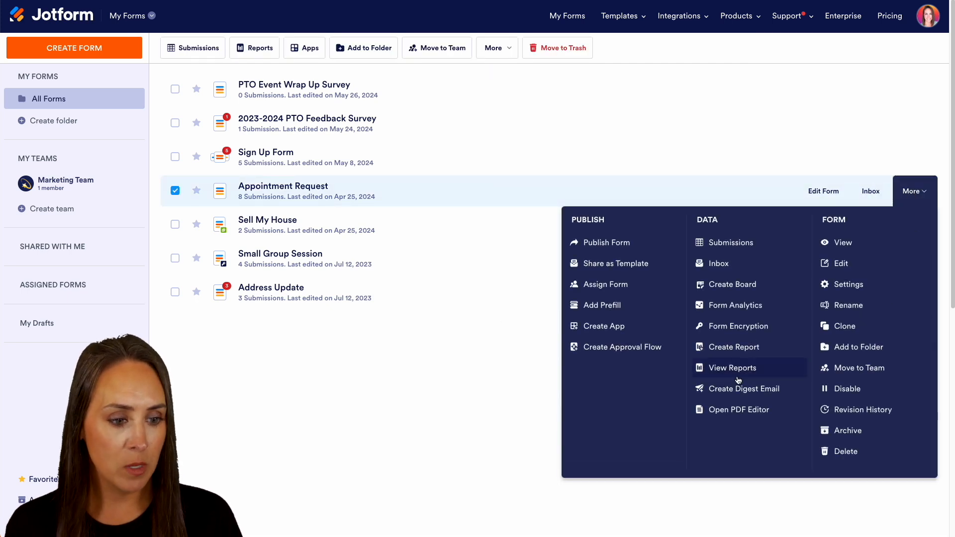
{"action": "left_click", "coordinate": [709, 349]}
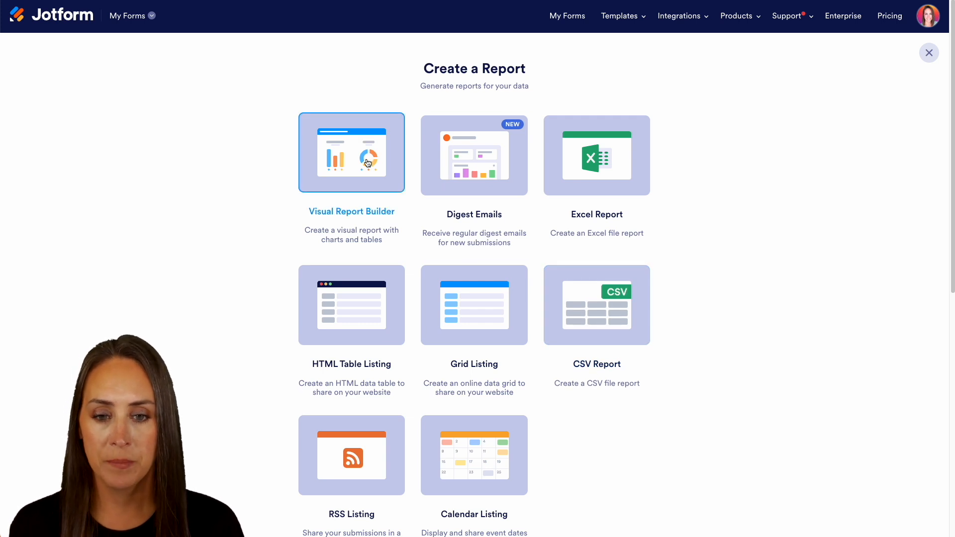
{"action": "left_click", "coordinate": [367, 163]}
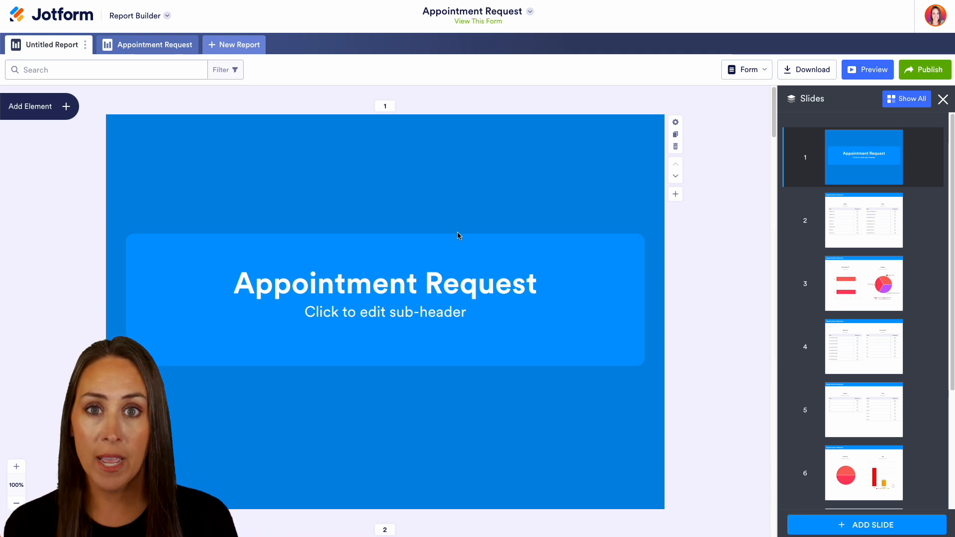
{"action": "left_click", "coordinate": [943, 98]}
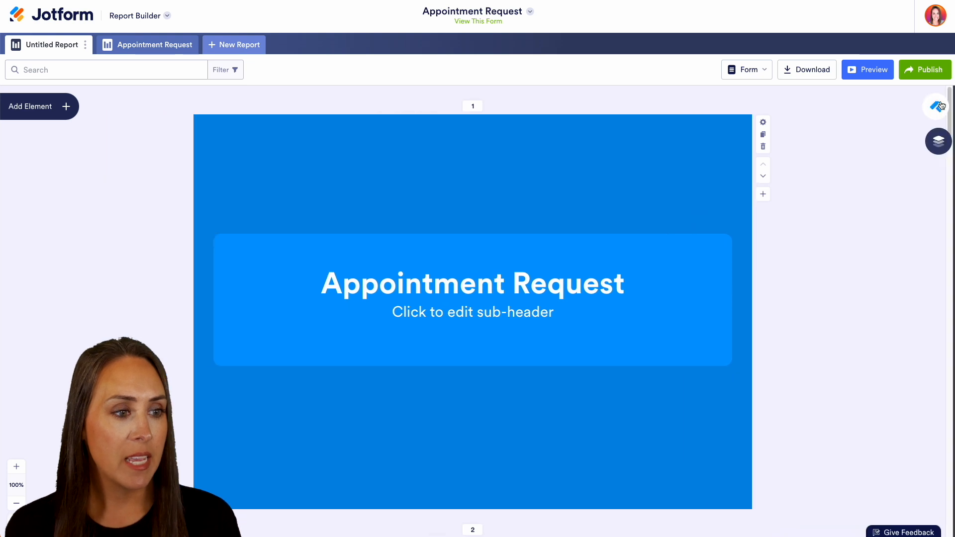
{"action": "left_click", "coordinate": [935, 106]}
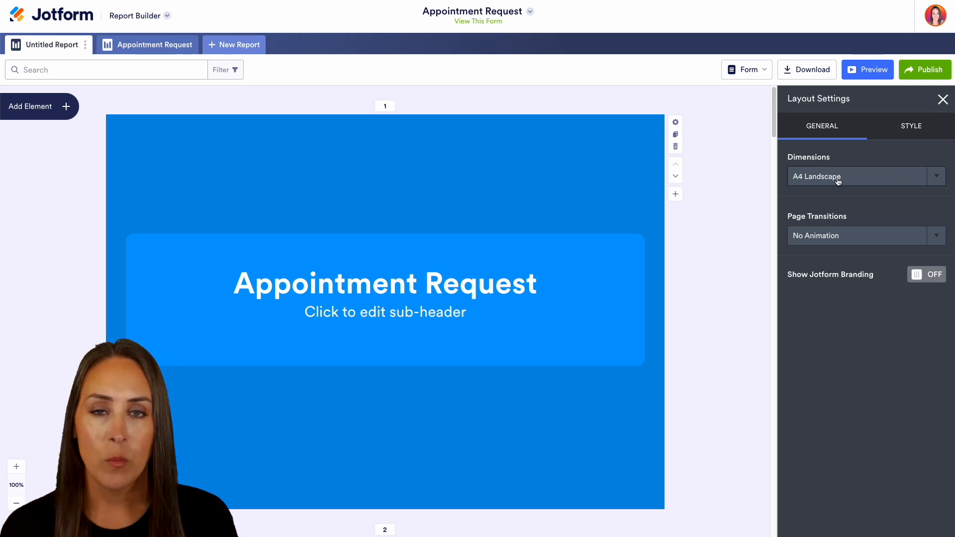
Step: Try the A4 Portrait, A5 Landscape, A5 Portrait, Web and Custom page dimensions, and return the report to A4 Landscape
{"action": "left_click", "coordinate": [890, 178]}
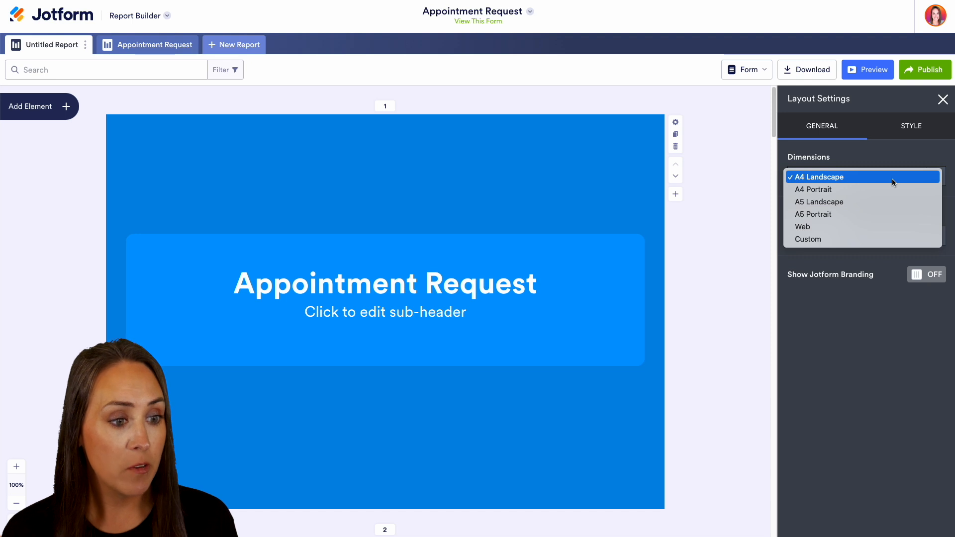
{"action": "left_click", "coordinate": [886, 190]}
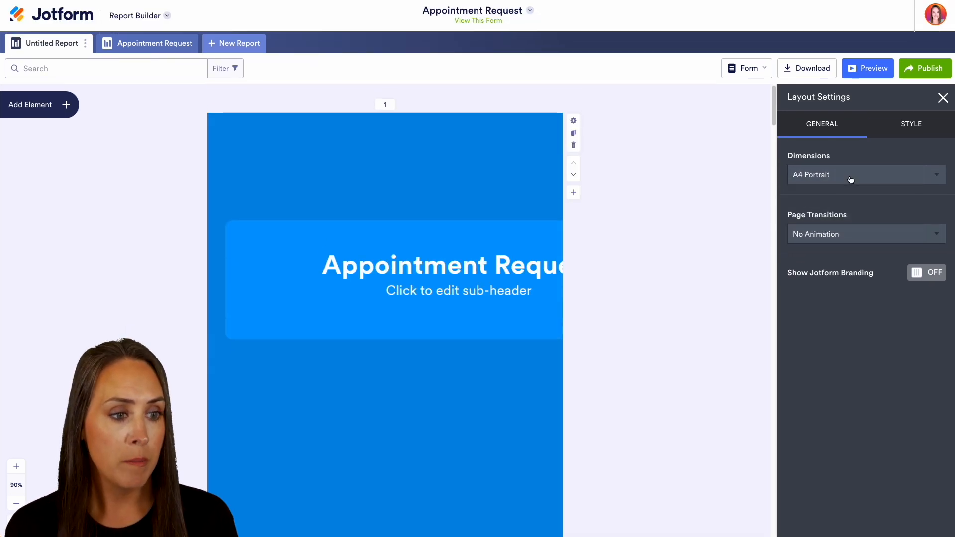
{"action": "left_click", "coordinate": [851, 178]}
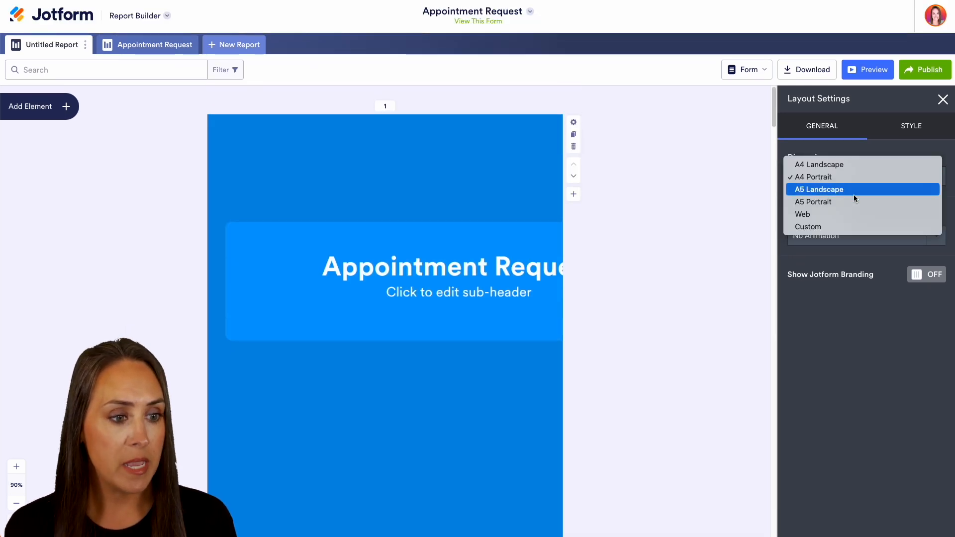
{"action": "left_click", "coordinate": [853, 192]}
{"action": "left_click", "coordinate": [852, 178]}
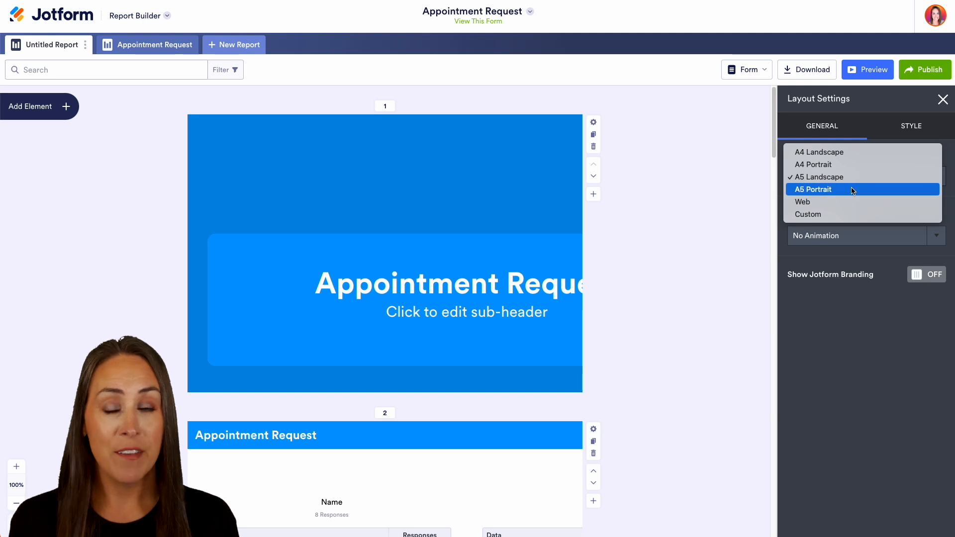
{"action": "left_click", "coordinate": [852, 189]}
{"action": "left_click", "coordinate": [852, 179]}
{"action": "left_click", "coordinate": [851, 188]}
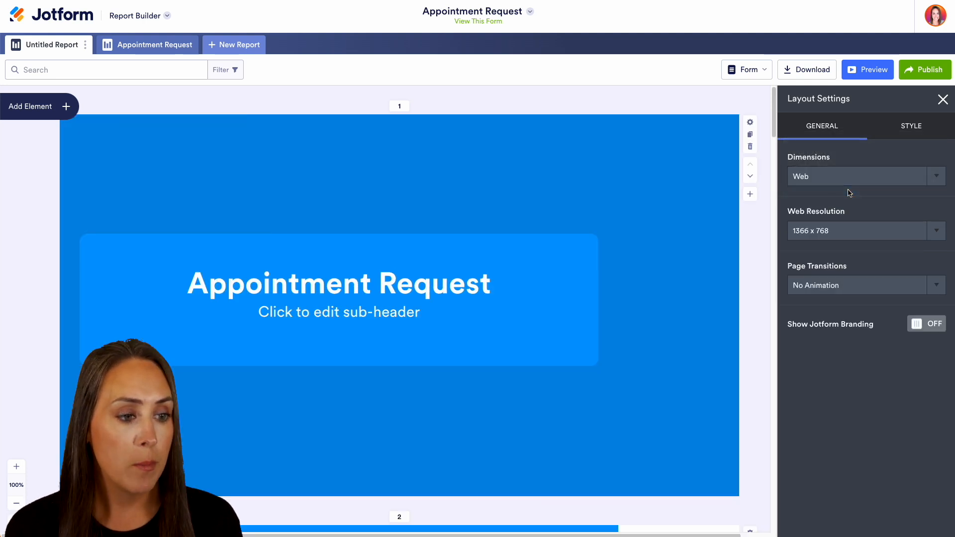
{"action": "left_click", "coordinate": [846, 180]}
{"action": "left_click", "coordinate": [847, 191]}
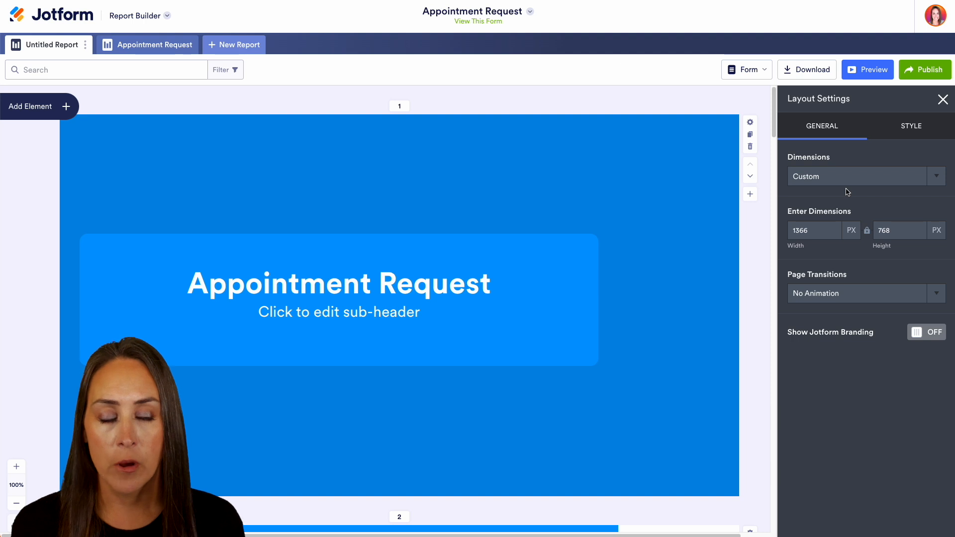
{"action": "left_click", "coordinate": [842, 176]}
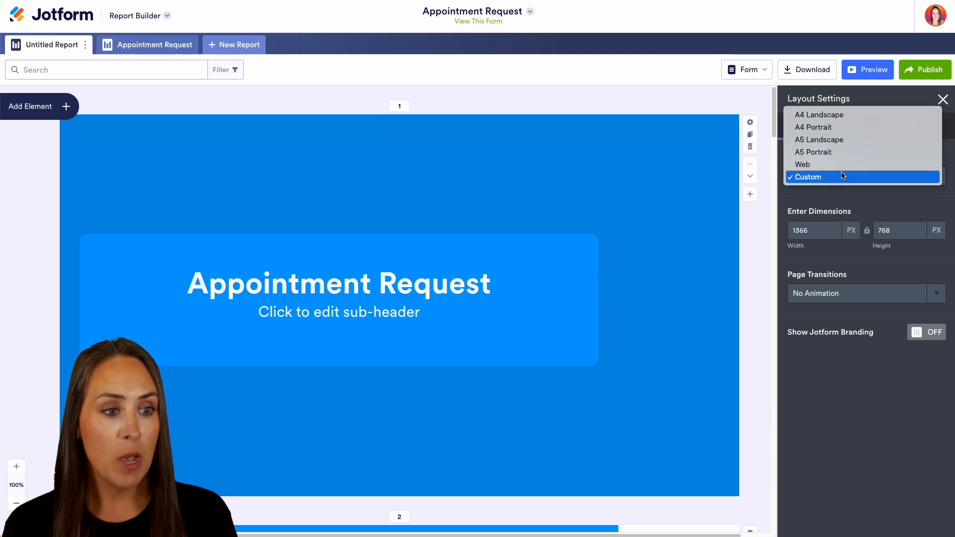
{"action": "left_click", "coordinate": [819, 115]}
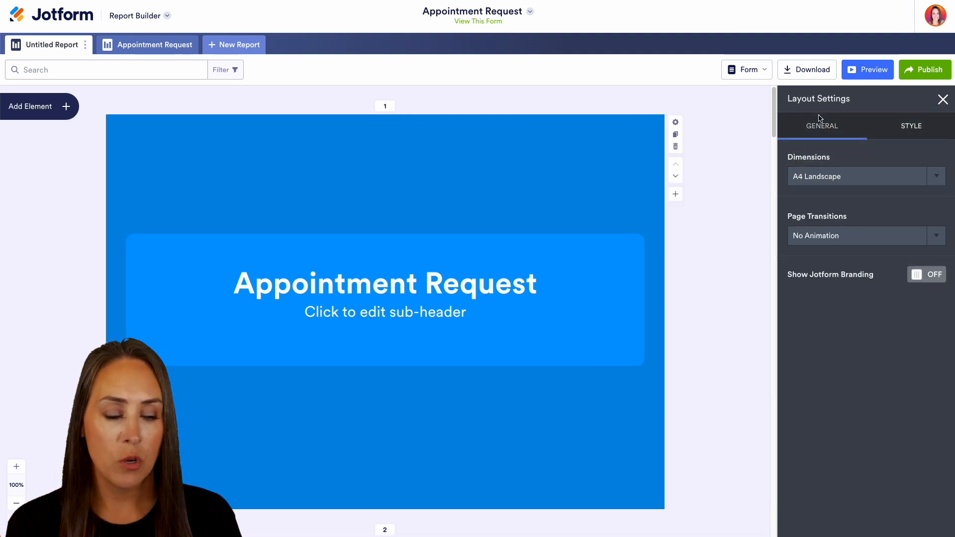
Step: Review the page transition options and the layout's style settings, and look through the report's chart slides
{"action": "left_click", "coordinate": [934, 237]}
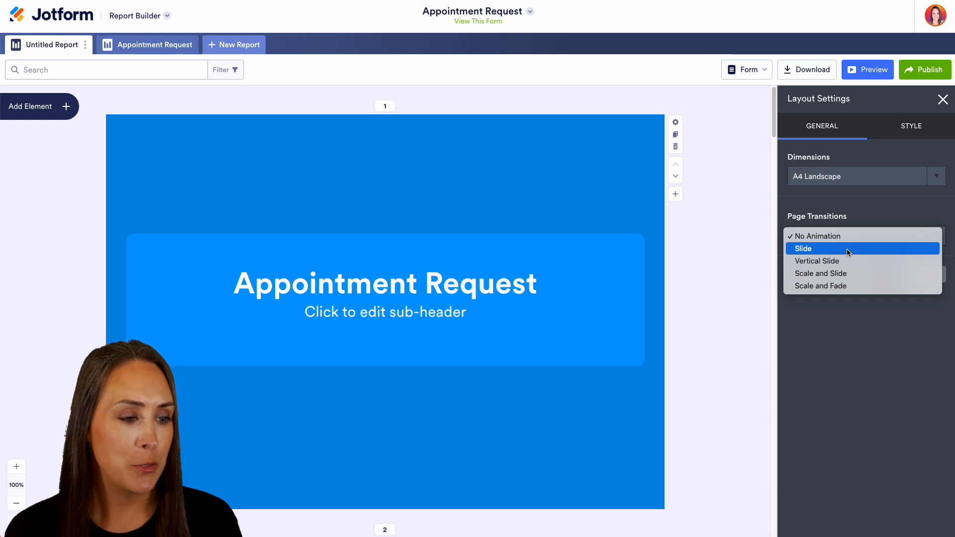
{"action": "left_click", "coordinate": [853, 218]}
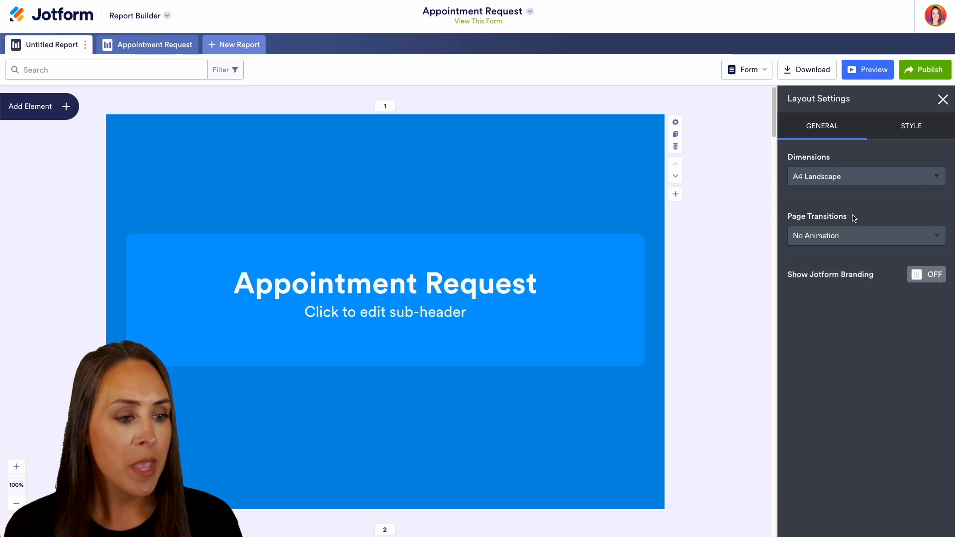
{"action": "left_click", "coordinate": [926, 125]}
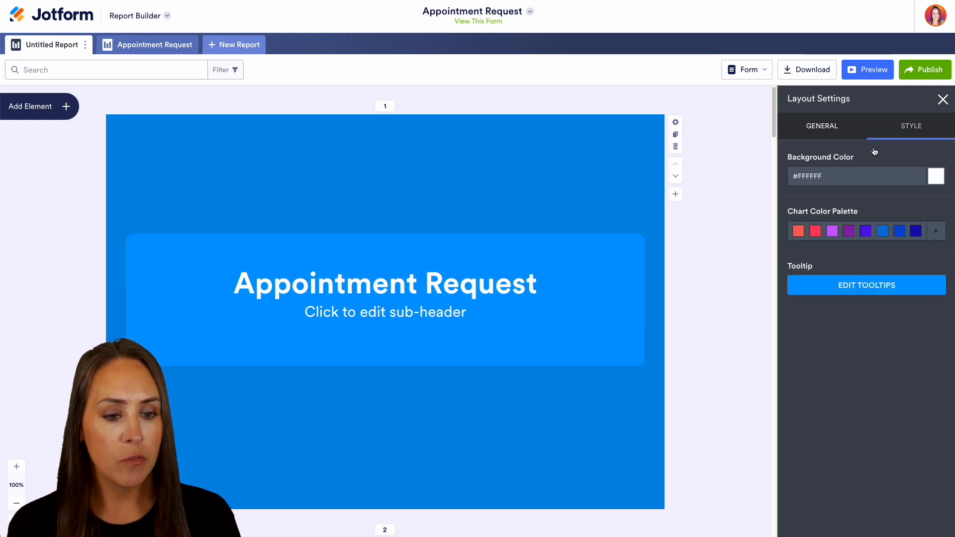
{"action": "scroll", "coordinate": [648, 311], "scroll_direction": "down", "scroll_amount": 10}
{"action": "scroll", "coordinate": [648, 311], "scroll_direction": "down", "scroll_amount": 20}
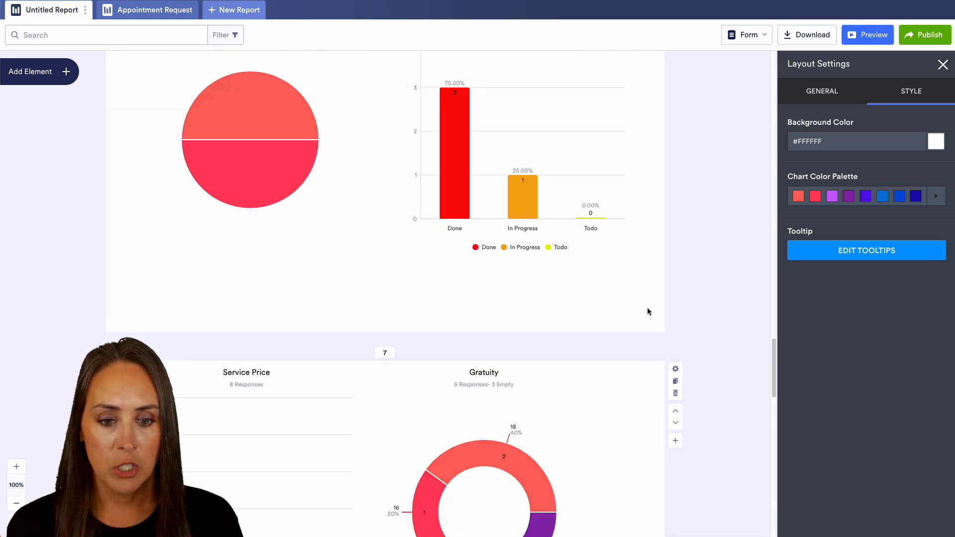
{"action": "scroll", "coordinate": [649, 312], "scroll_direction": "up", "scroll_amount": 3}
{"action": "scroll", "coordinate": [649, 311], "scroll_direction": "down", "scroll_amount": 9}
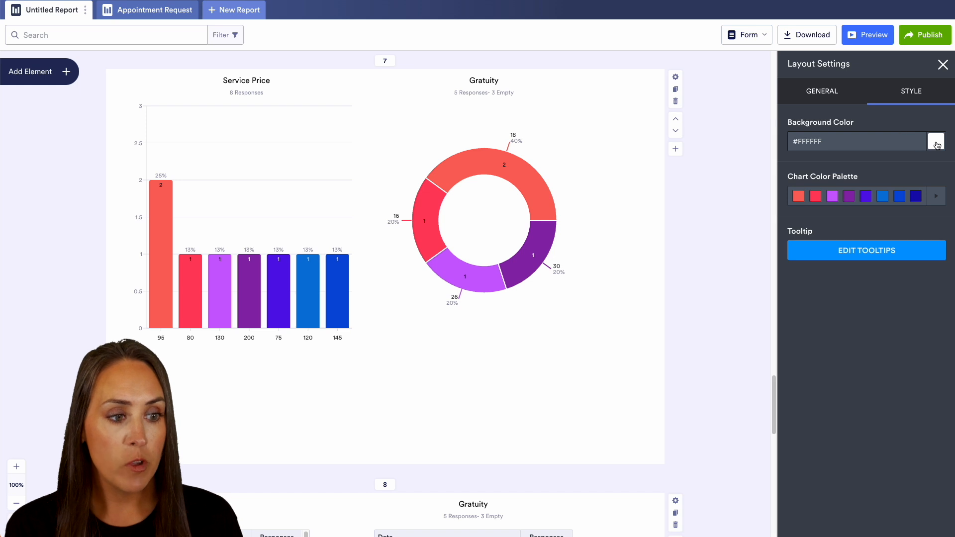
Step: Try a black #000000 background on the report slides and restore the background color to white #ffffff
{"action": "left_click", "coordinate": [936, 144]}
{"action": "left_click", "coordinate": [835, 287]}
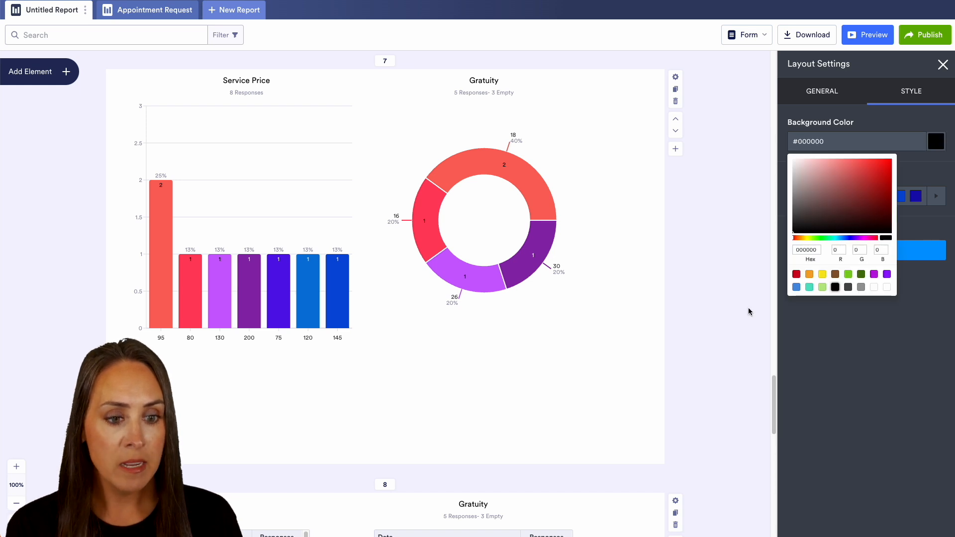
{"action": "scroll", "coordinate": [748, 311], "scroll_direction": "down", "scroll_amount": 4}
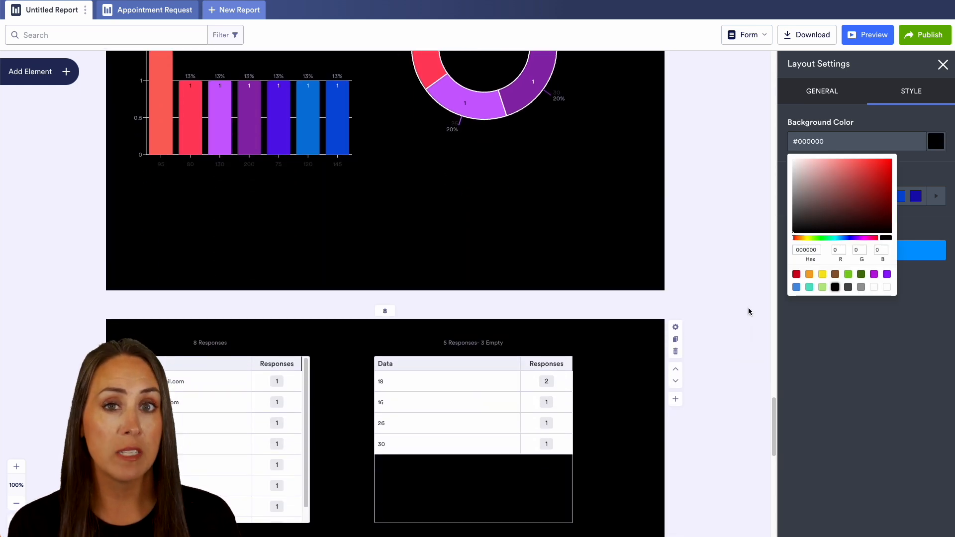
{"action": "scroll", "coordinate": [748, 311], "scroll_direction": "up", "scroll_amount": 2}
{"action": "scroll", "coordinate": [748, 311], "scroll_direction": "up", "scroll_amount": 3}
{"action": "left_click_drag", "start_coordinate": [799, 166], "coordinate": [789, 154]}
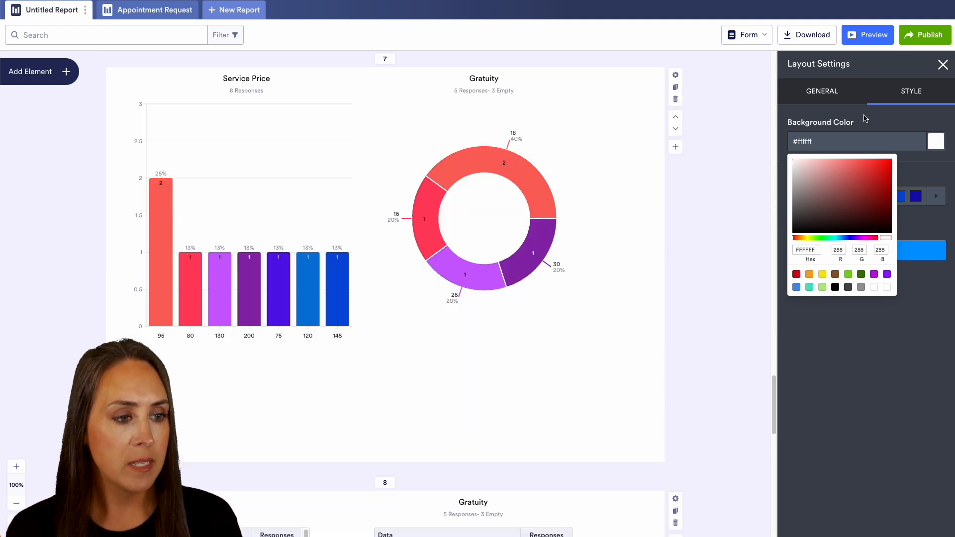
{"action": "left_click", "coordinate": [863, 115]}
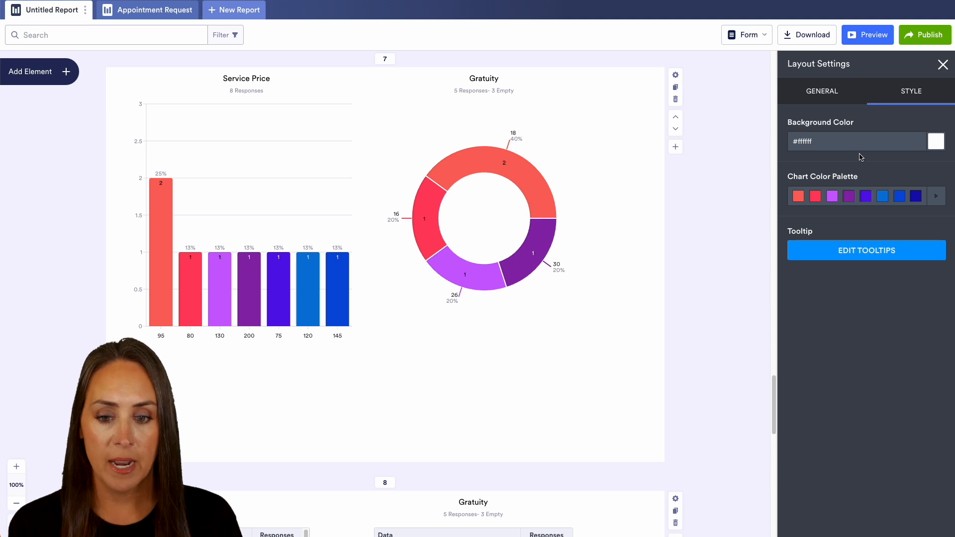
Step: Try the pastel and green default chart color palettes, and apply the blue-to-lavender one
{"action": "left_click", "coordinate": [936, 196]}
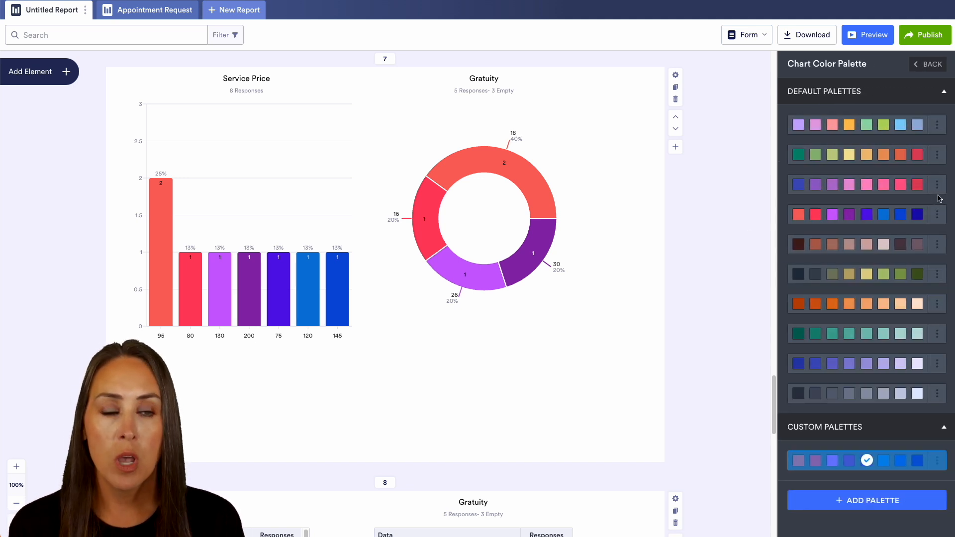
{"action": "left_click", "coordinate": [849, 127]}
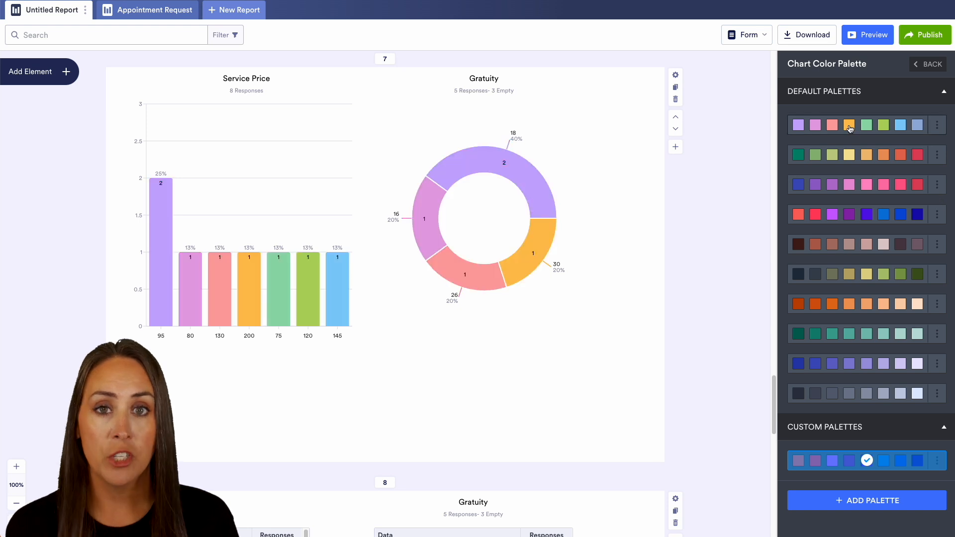
{"action": "left_click", "coordinate": [861, 331]}
{"action": "left_click", "coordinate": [863, 366]}
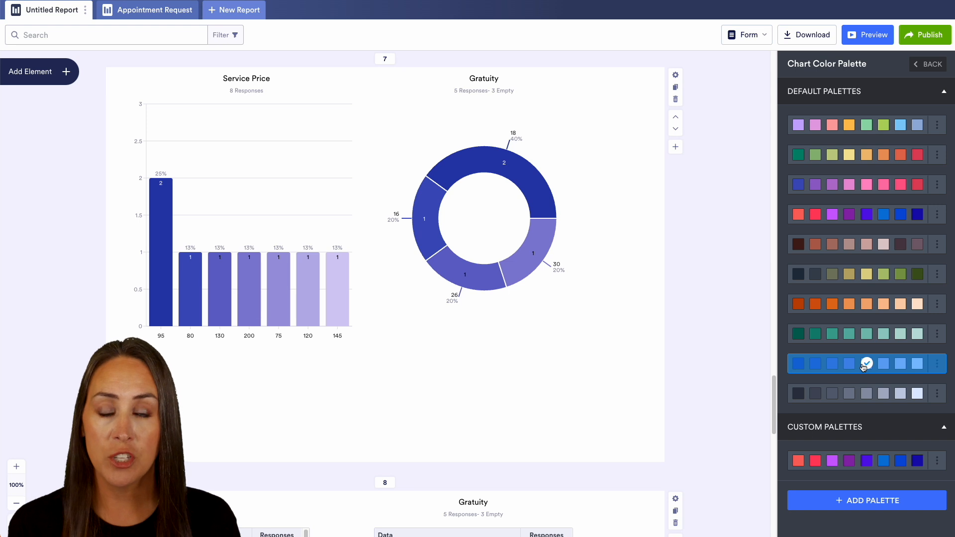
Step: Customize the blue-to-lavender chart palette by setting its first color to #101E78
{"action": "left_click", "coordinate": [936, 368]}
{"action": "left_click", "coordinate": [906, 384]}
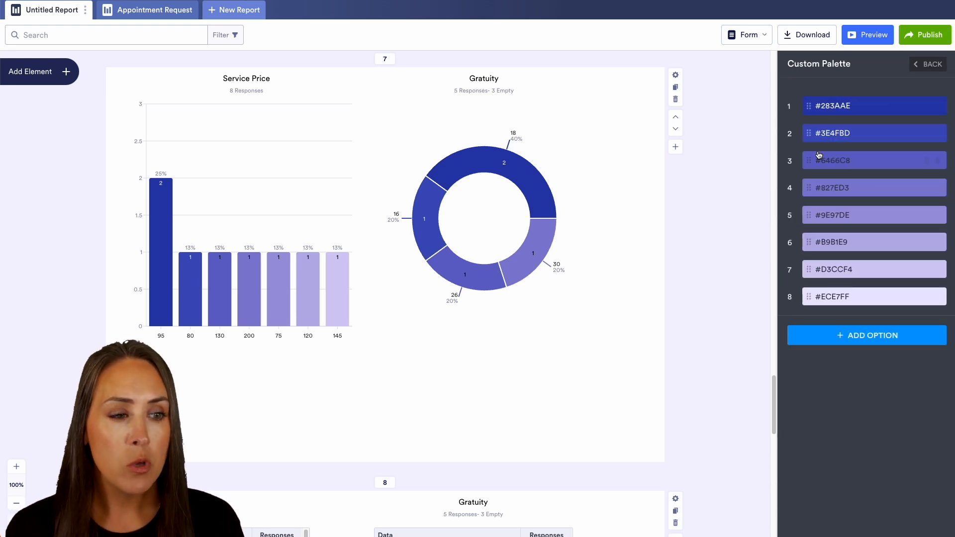
{"action": "left_click", "coordinate": [938, 106]}
{"action": "left_click", "coordinate": [893, 161]}
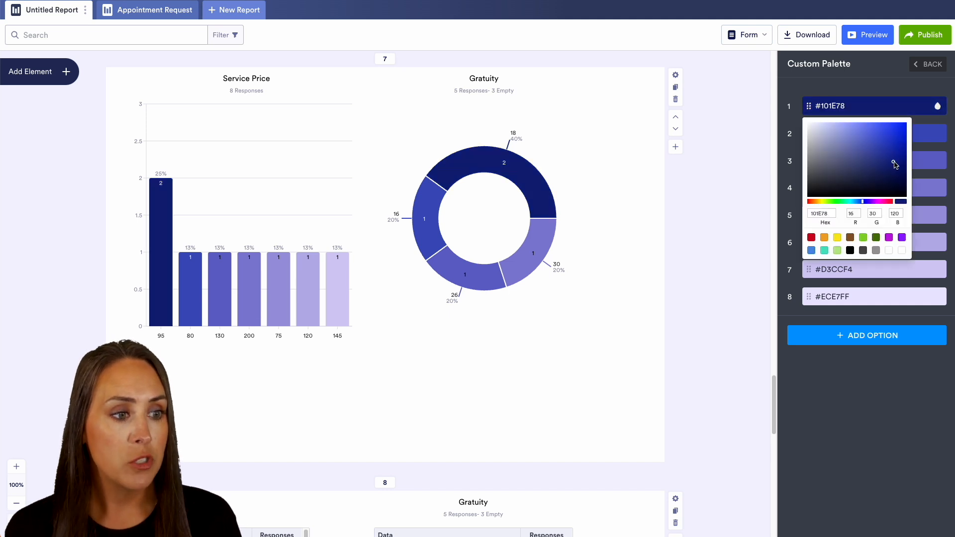
{"action": "left_click", "coordinate": [893, 86]}
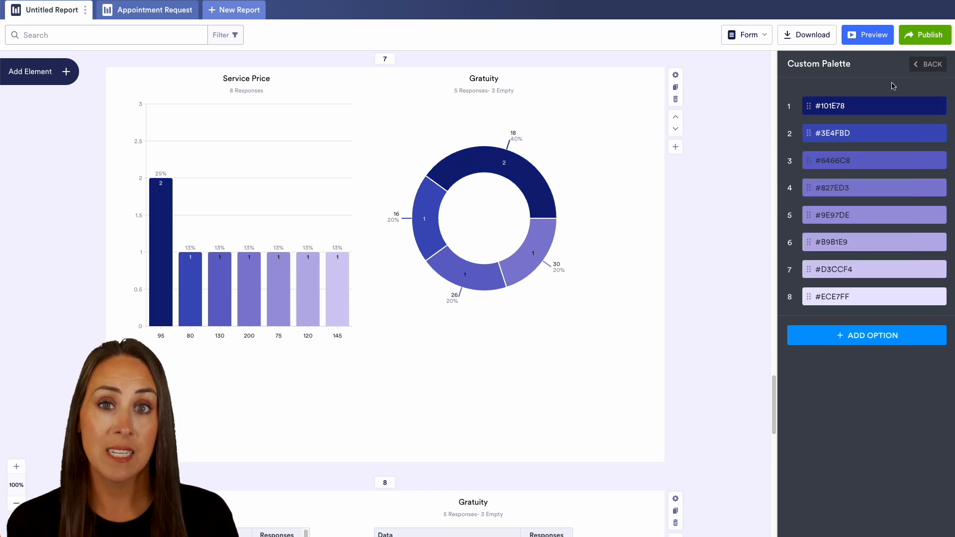
{"action": "left_click", "coordinate": [927, 64]}
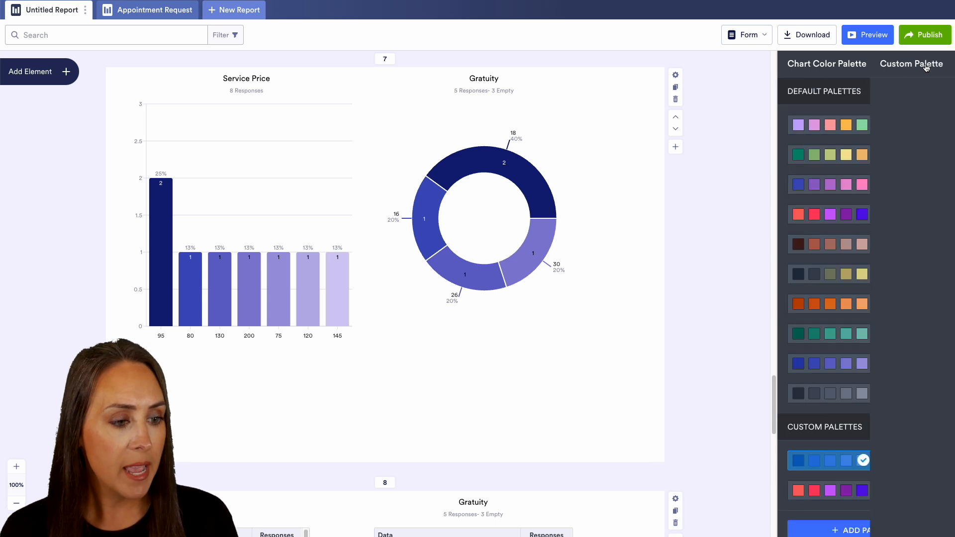
Step: Switch the report's charts to the default coral, purple and blue color palette and return to the layout style settings
{"action": "scroll", "coordinate": [865, 420], "scroll_direction": "down", "scroll_amount": 1}
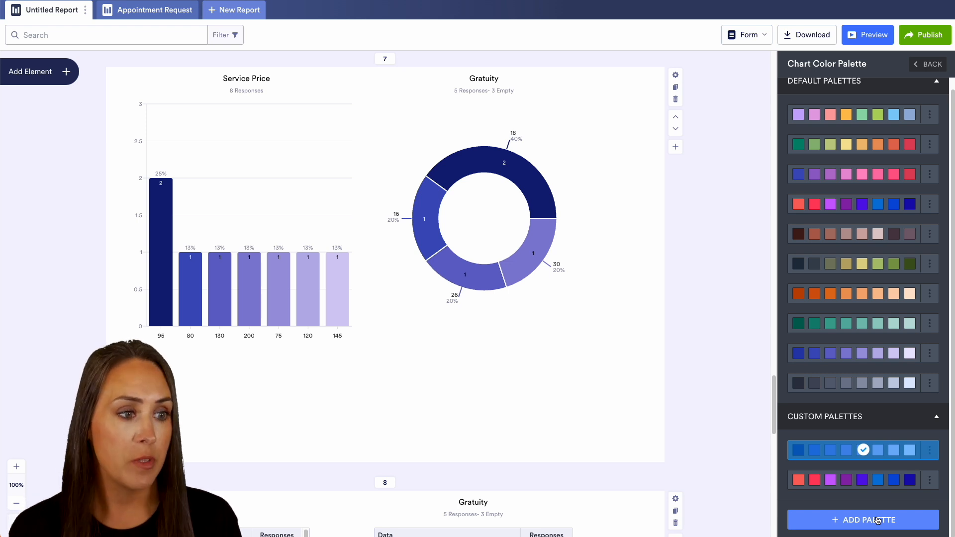
{"action": "left_click", "coordinate": [893, 353]}
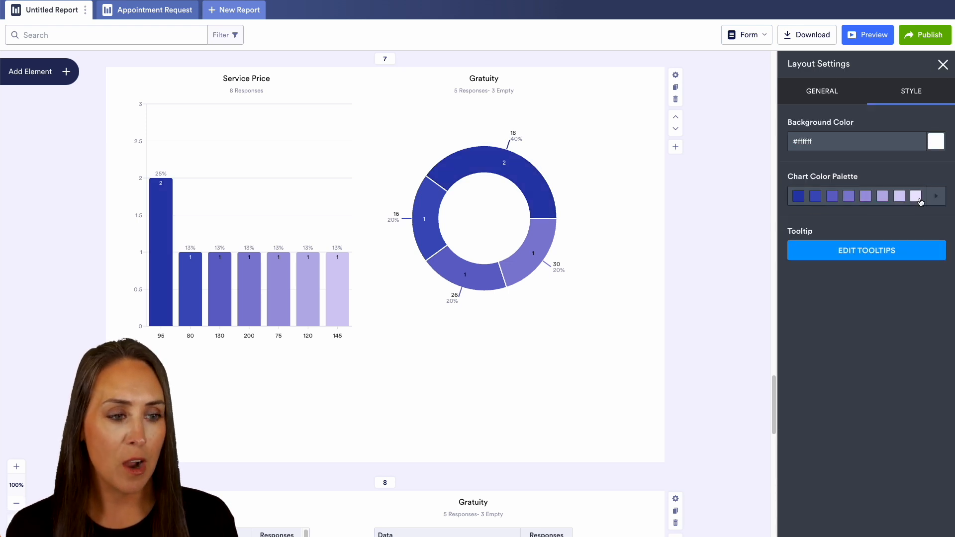
{"action": "left_click", "coordinate": [918, 199]}
{"action": "left_click", "coordinate": [880, 218]}
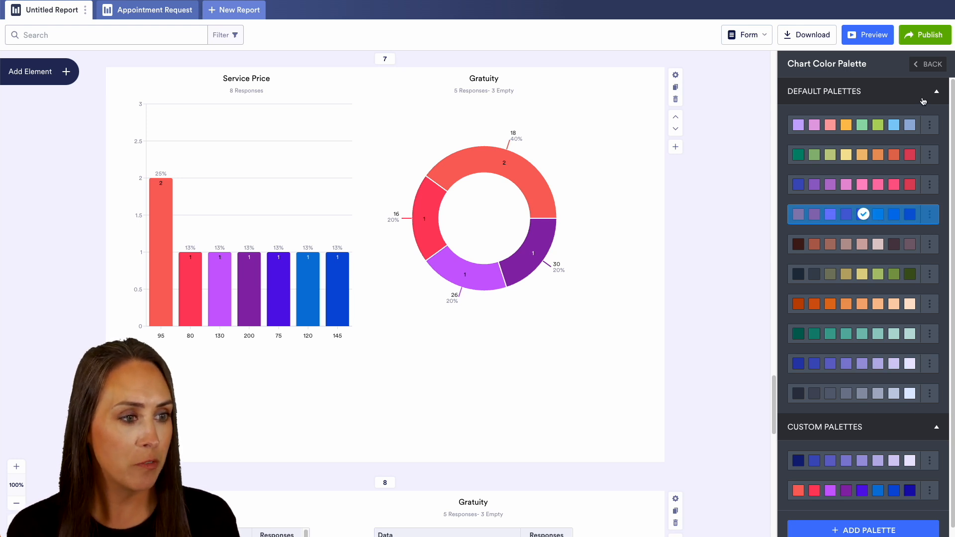
{"action": "left_click", "coordinate": [924, 65]}
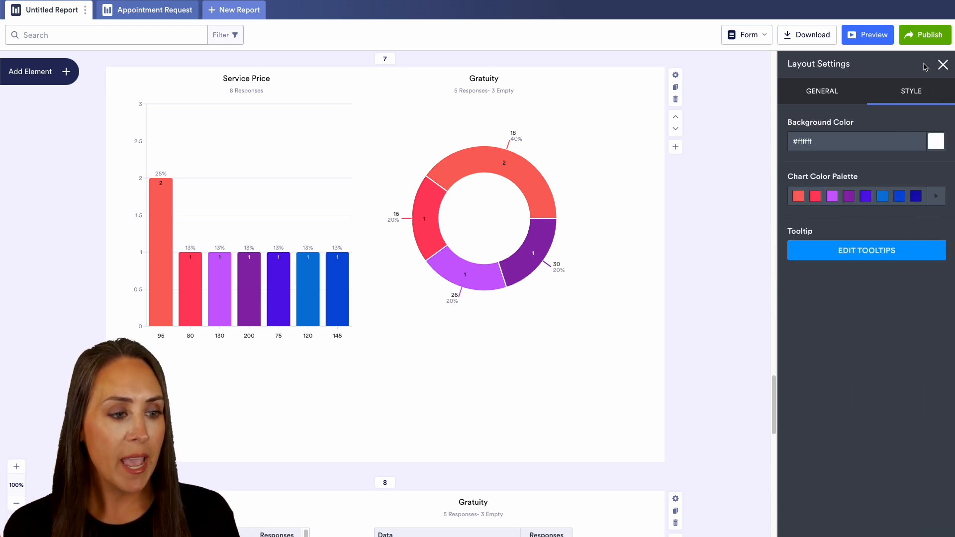
Step: Open the tooltip settings and inspect a tooltip on the Follow Up pie chart in the report preview
{"action": "left_click", "coordinate": [869, 257]}
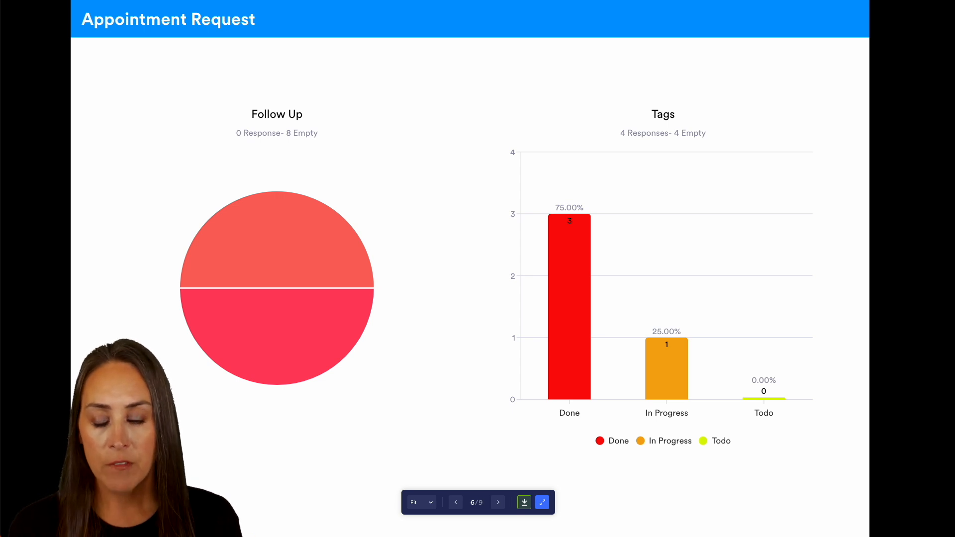
{"action": "mouse_move", "coordinate": [290, 245]}
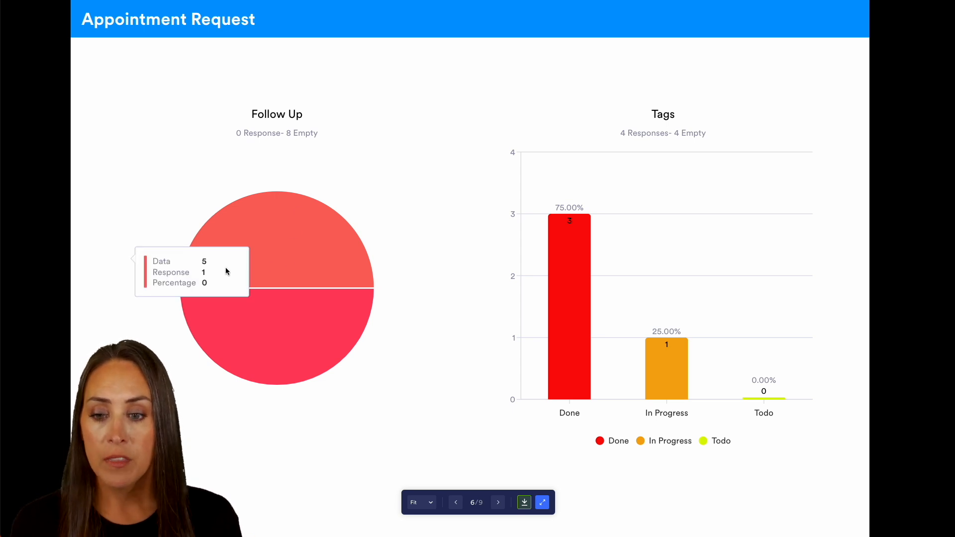
Step: Inspect the tooltip of the Todo bar in the Tags chart of the report preview
{"action": "mouse_move", "coordinate": [556, 278]}
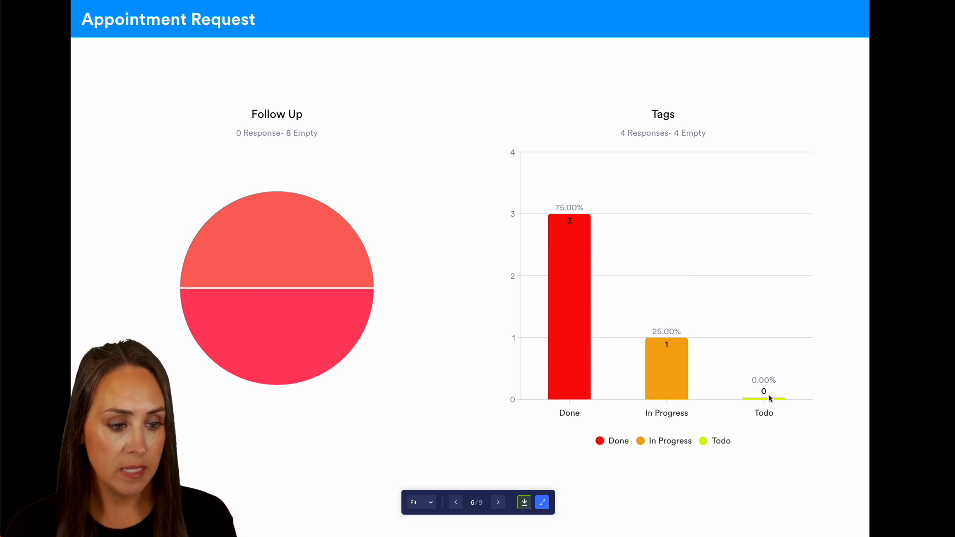
{"action": "mouse_move", "coordinate": [767, 398]}
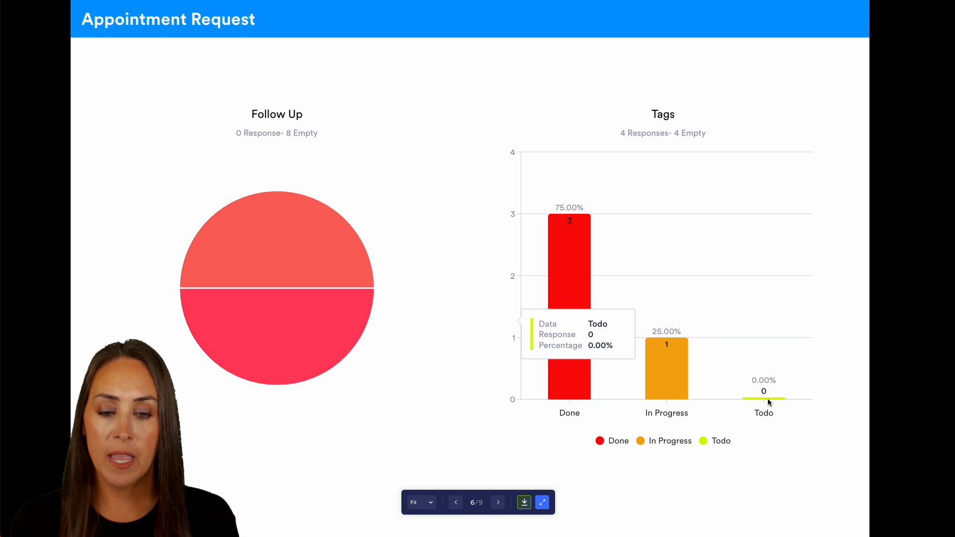
{"action": "mouse_move", "coordinate": [288, 348]}
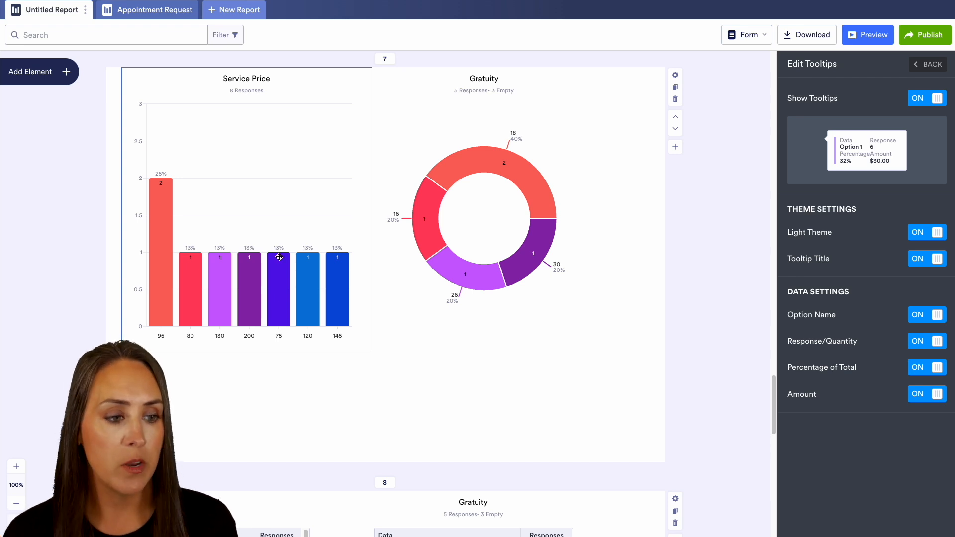
Step: Try switching off the tooltips, their light theme and the tooltip title, restoring each option
{"action": "left_click", "coordinate": [934, 102]}
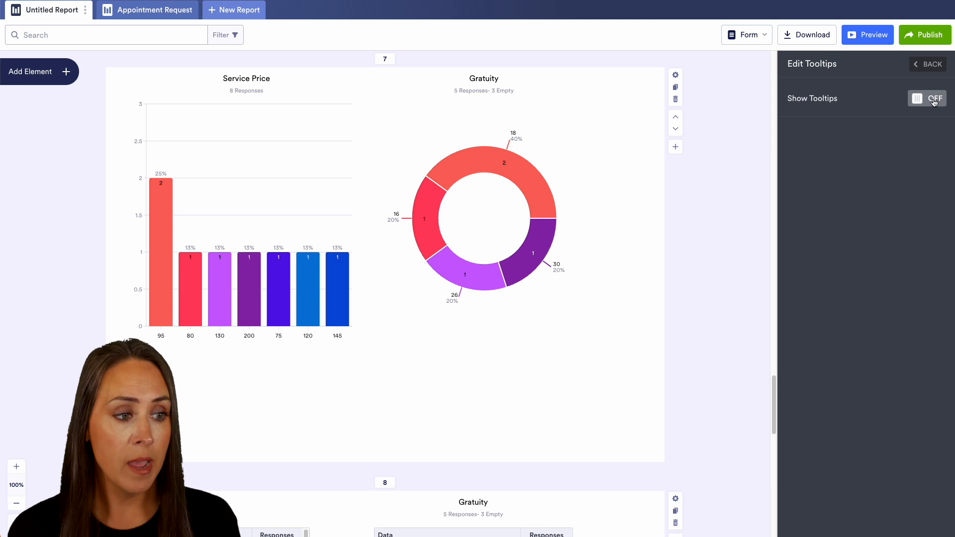
{"action": "left_click", "coordinate": [934, 99]}
{"action": "left_click", "coordinate": [931, 233]}
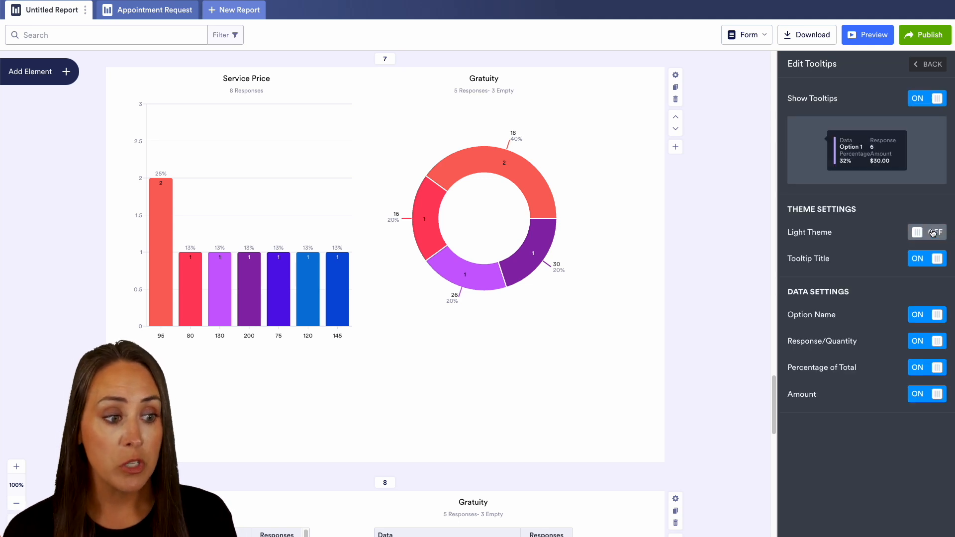
{"action": "left_click", "coordinate": [930, 260]}
{"action": "left_click", "coordinate": [931, 261]}
{"action": "left_click", "coordinate": [931, 234]}
Step: Try hiding the option name, response/quantity, percentage and amount in the tooltips, restore all four, and close the layout settings
{"action": "left_click", "coordinate": [935, 317]}
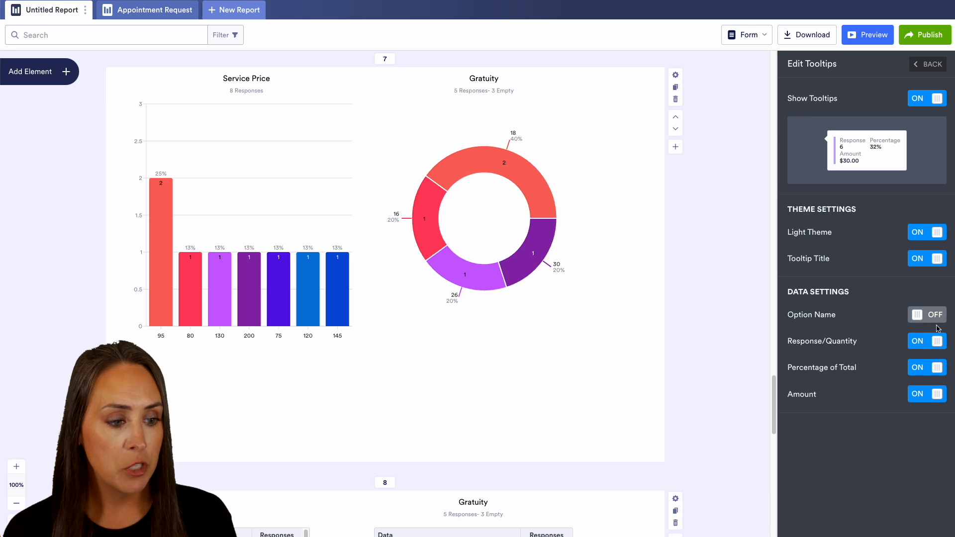
{"action": "left_click", "coordinate": [937, 342]}
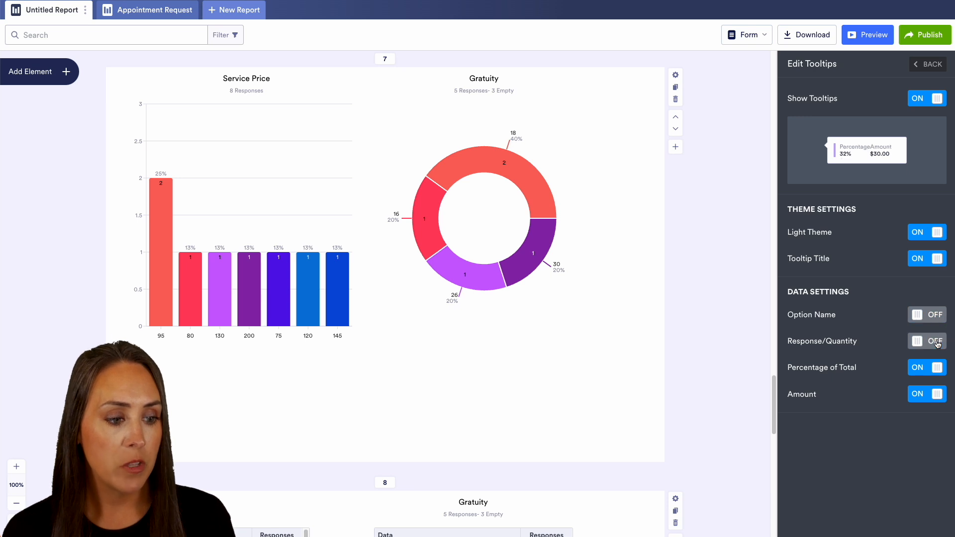
{"action": "left_click", "coordinate": [936, 374]}
{"action": "left_click", "coordinate": [932, 400]}
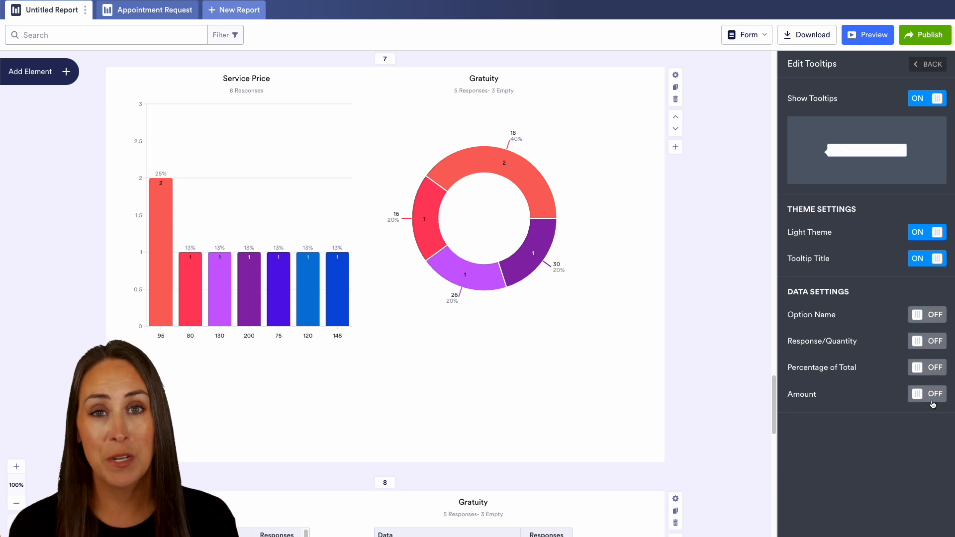
{"action": "left_click", "coordinate": [933, 395]}
{"action": "left_click", "coordinate": [933, 369]}
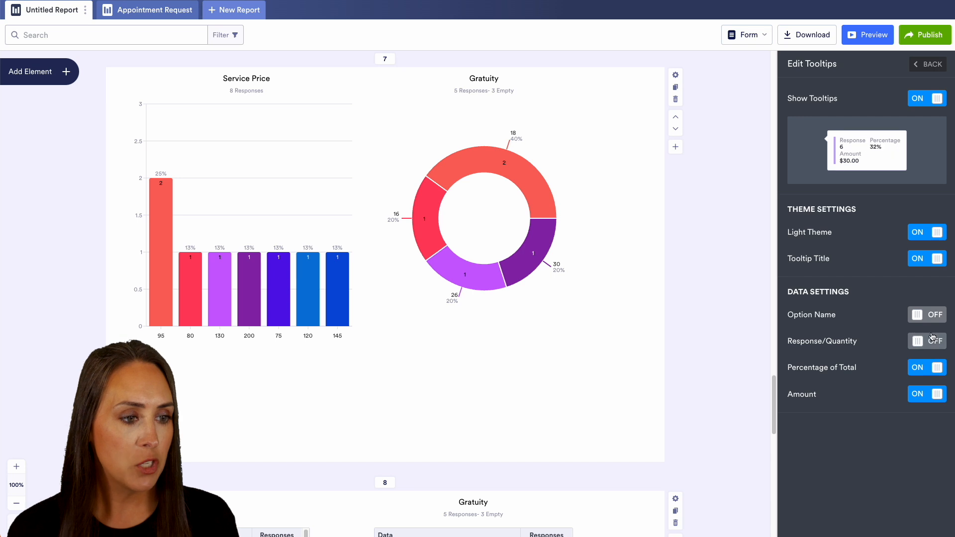
{"action": "left_click", "coordinate": [933, 342]}
{"action": "left_click", "coordinate": [930, 314]}
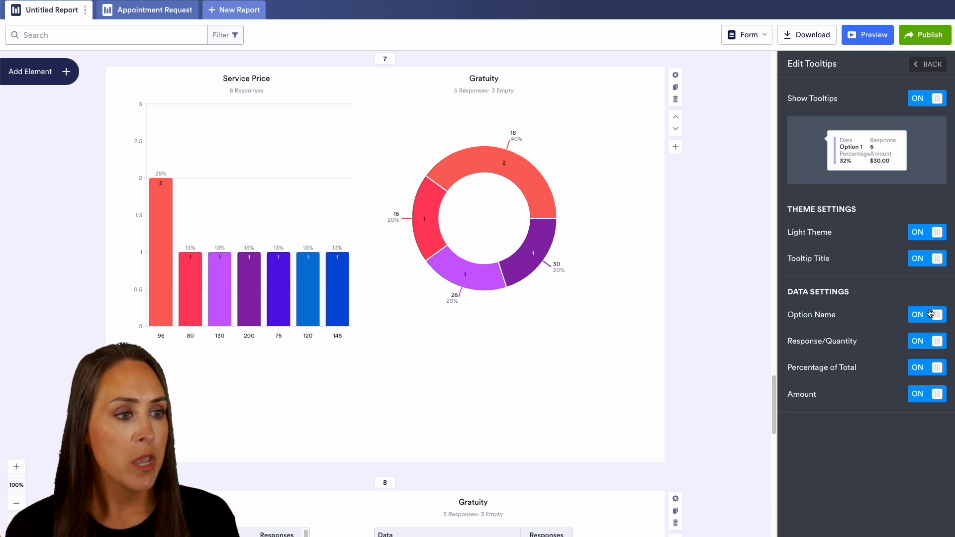
{"action": "left_click", "coordinate": [928, 65]}
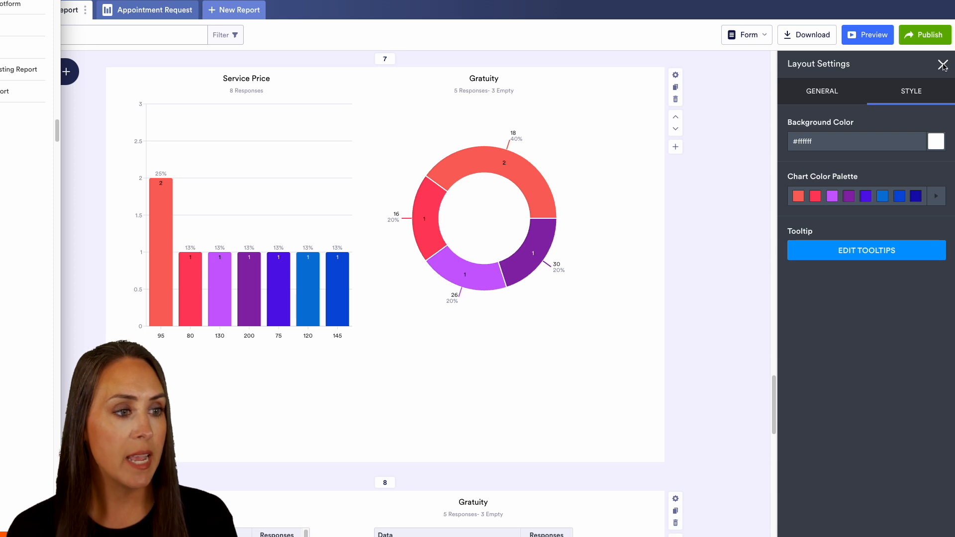
{"action": "left_click", "coordinate": [942, 64]}
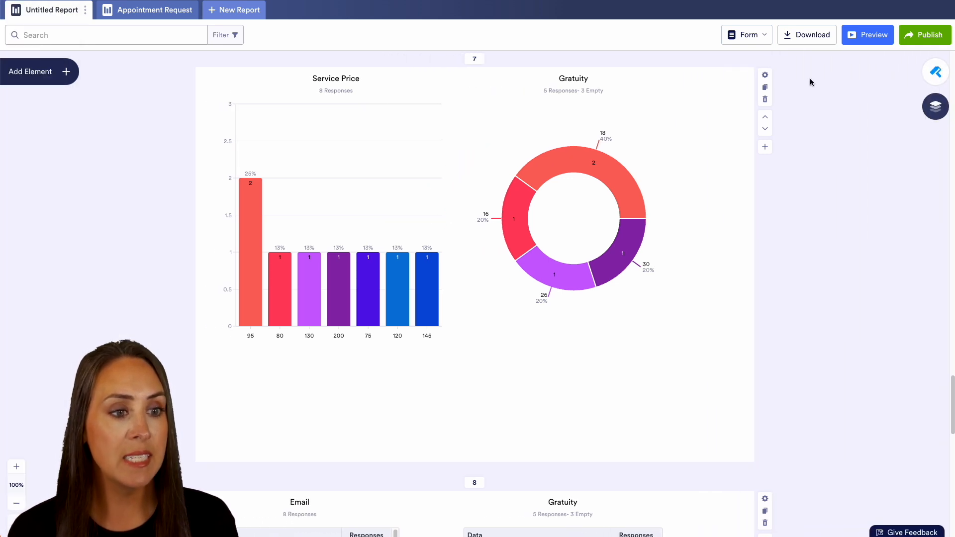
Step: Open the settings of slide 7 and try hiding its Gratuity and Service Price charts, then show both again
{"action": "left_click", "coordinate": [764, 75]}
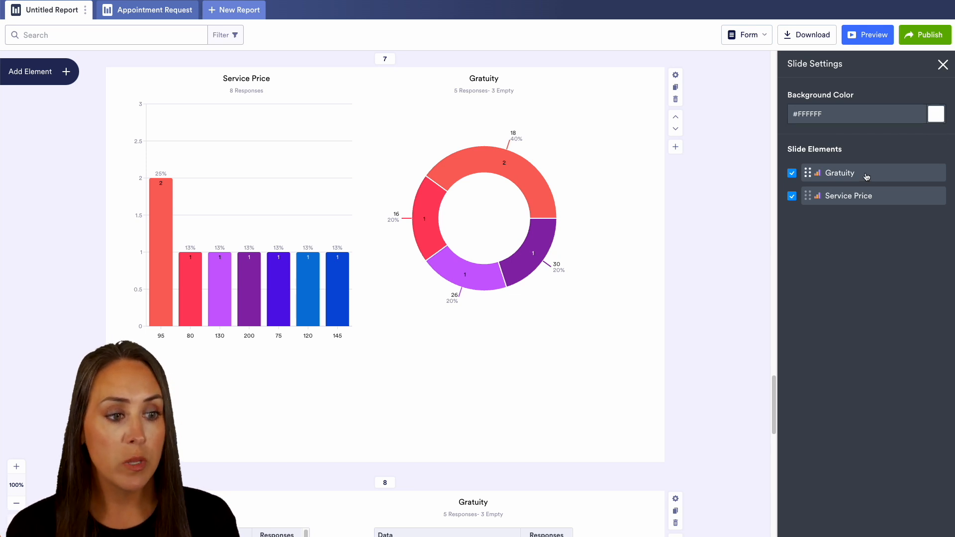
{"action": "left_click", "coordinate": [791, 173]}
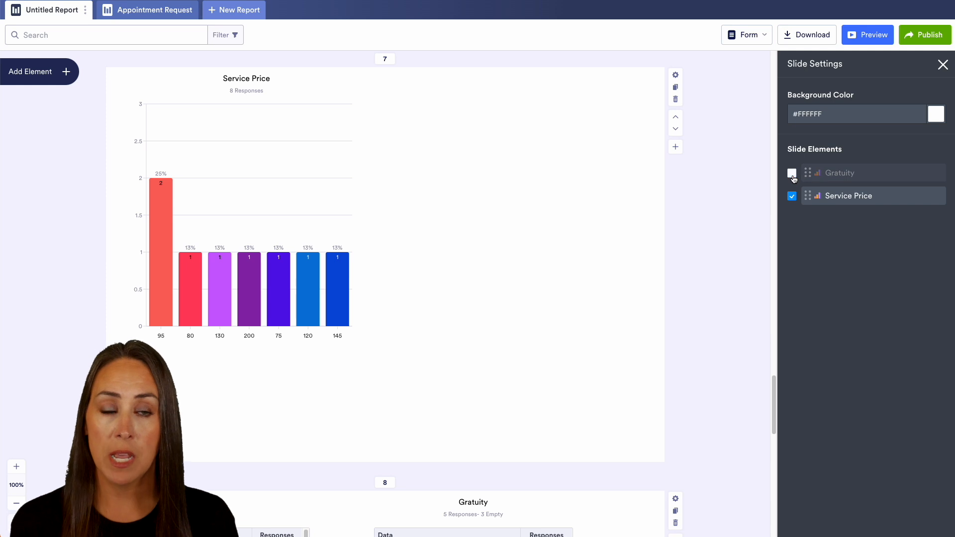
{"action": "left_click", "coordinate": [792, 196]}
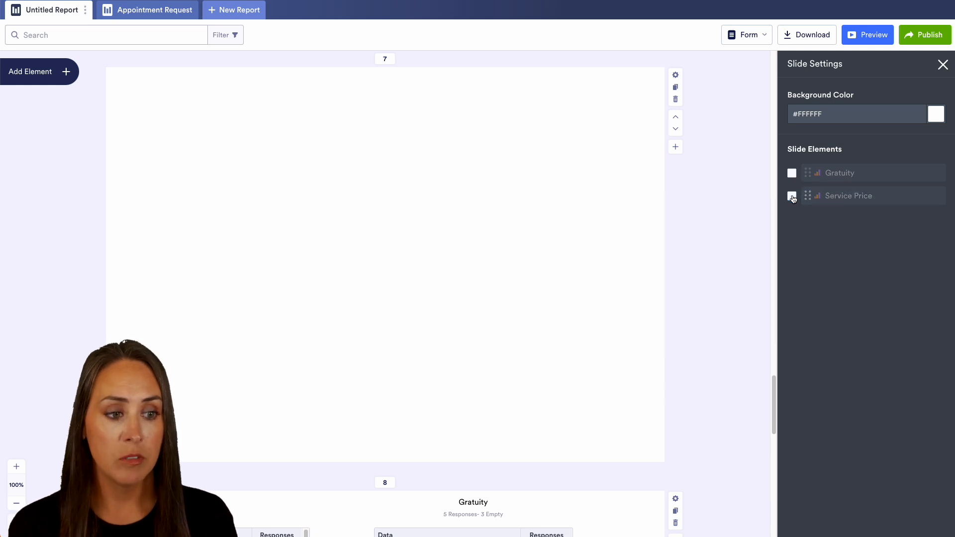
{"action": "left_click", "coordinate": [792, 197]}
{"action": "left_click", "coordinate": [791, 173]}
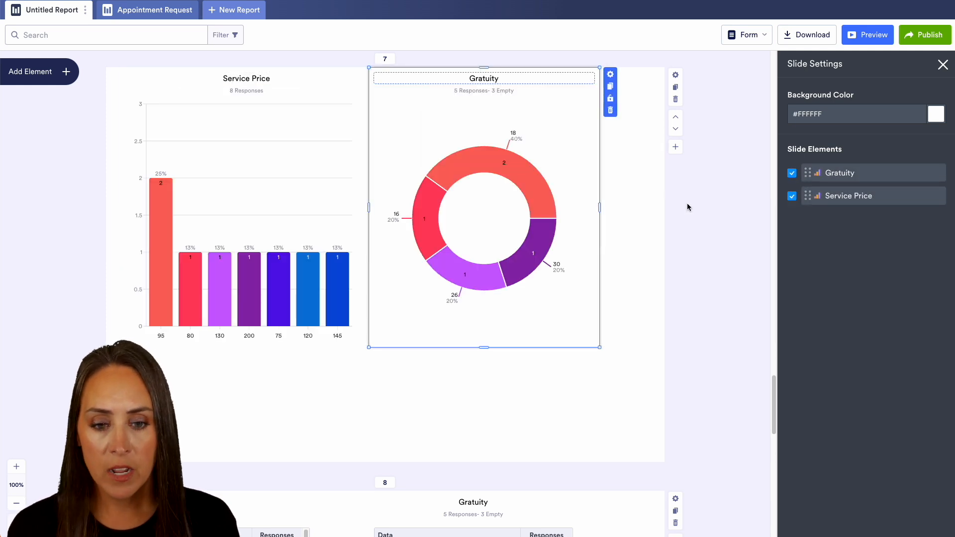
Step: Try hiding the Rectangle and Appointment Request header on slide 5, restore both, and close the slide settings
{"action": "scroll", "coordinate": [687, 207], "scroll_direction": "up", "scroll_amount": 15}
{"action": "scroll", "coordinate": [687, 206], "scroll_direction": "up", "scroll_amount": 3}
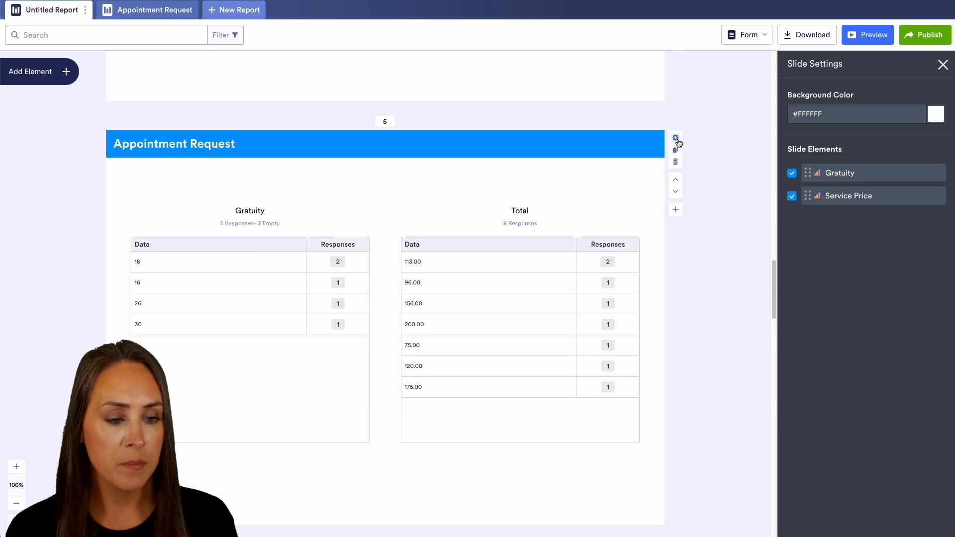
{"action": "left_click", "coordinate": [676, 138]}
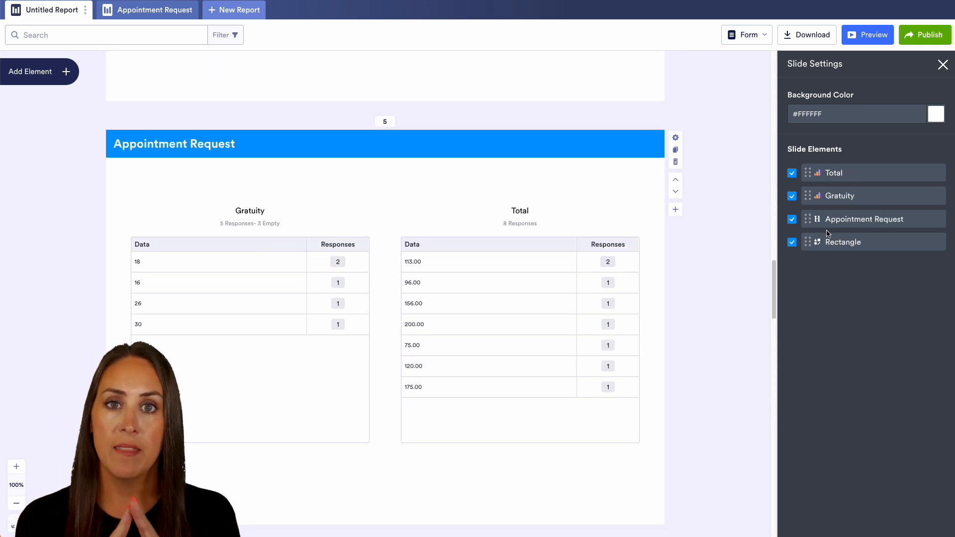
{"action": "left_click", "coordinate": [792, 242]}
{"action": "left_click", "coordinate": [791, 219]}
{"action": "left_click", "coordinate": [792, 220]}
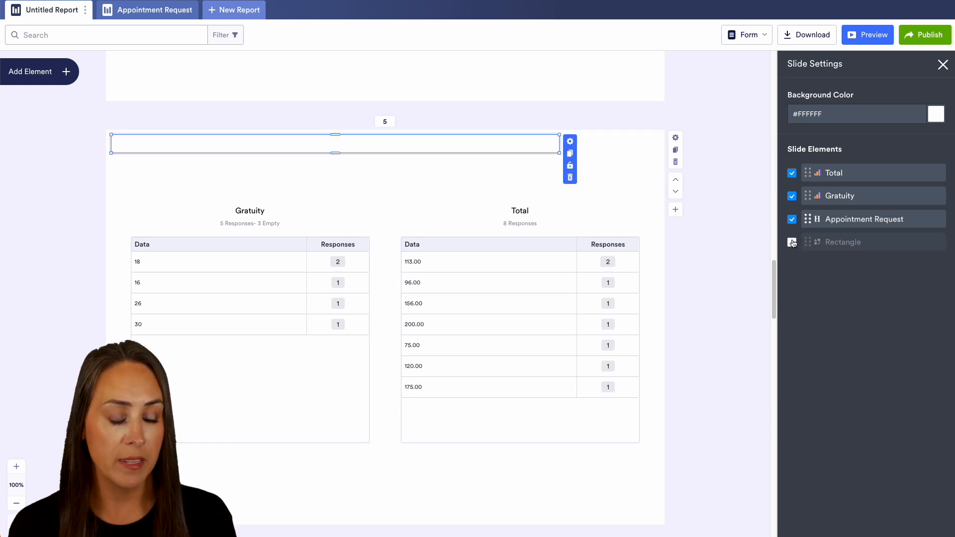
{"action": "left_click", "coordinate": [792, 242]}
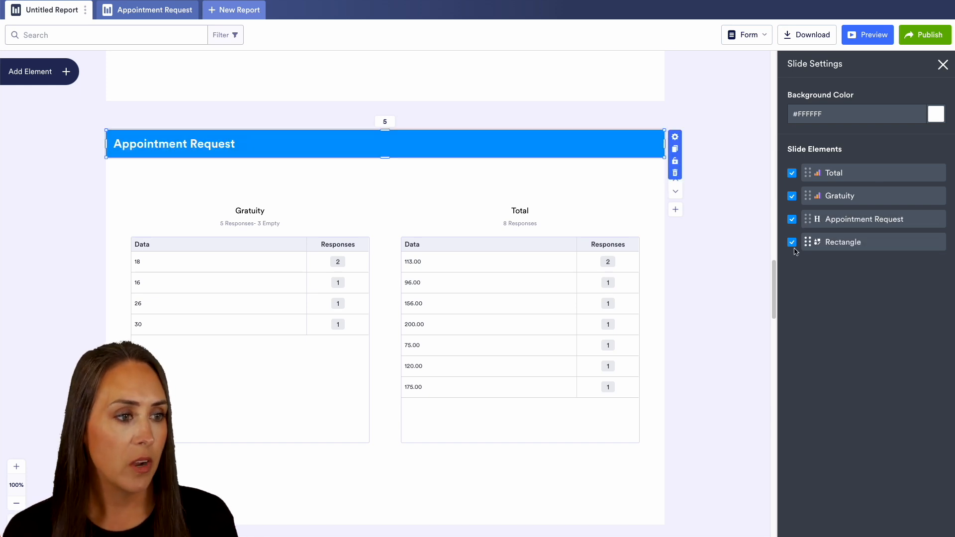
{"action": "left_click", "coordinate": [942, 64]}
Step: Duplicate the closing Thank You slide, slide 9
{"action": "scroll", "coordinate": [384, 337], "scroll_direction": "down", "scroll_amount": 15}
{"action": "scroll", "coordinate": [383, 337], "scroll_direction": "down", "scroll_amount": 10}
{"action": "scroll", "coordinate": [384, 336], "scroll_direction": "up", "scroll_amount": 5}
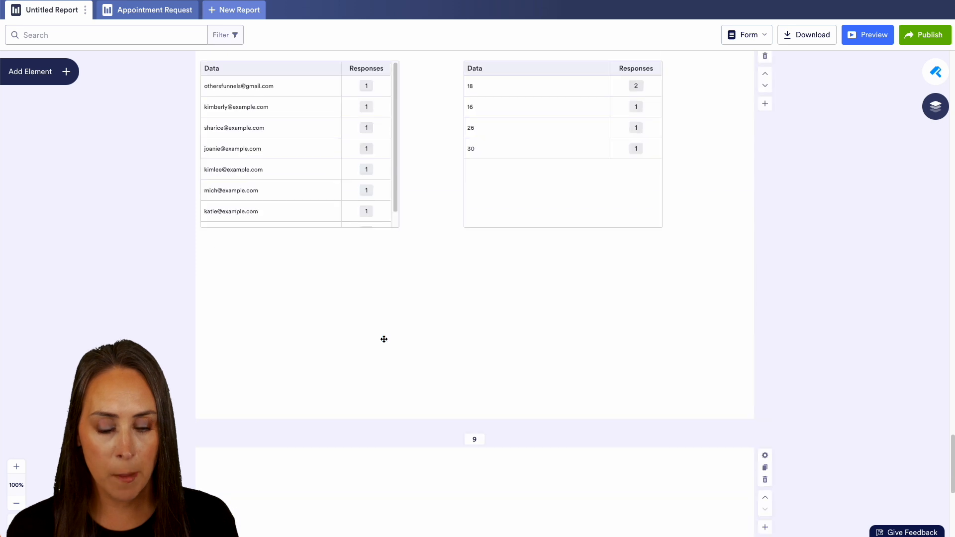
{"action": "scroll", "coordinate": [383, 337], "scroll_direction": "down", "scroll_amount": 5}
{"action": "left_click", "coordinate": [766, 126]}
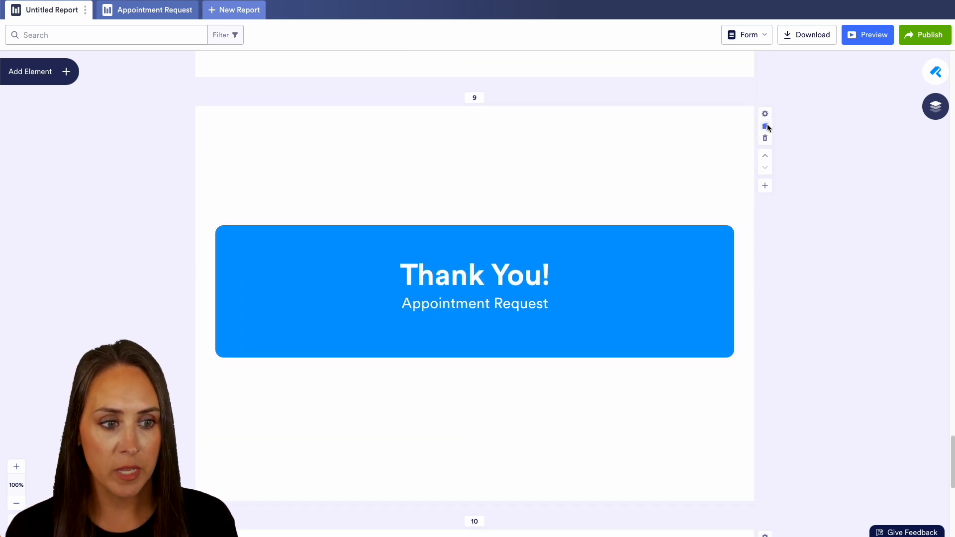
Step: Delete the blue rectangle and the Thank You text from the duplicated slide to leave it blank
{"action": "left_click", "coordinate": [596, 244]}
{"action": "key", "text": "Delete"}
{"action": "key", "text": "Delete"}
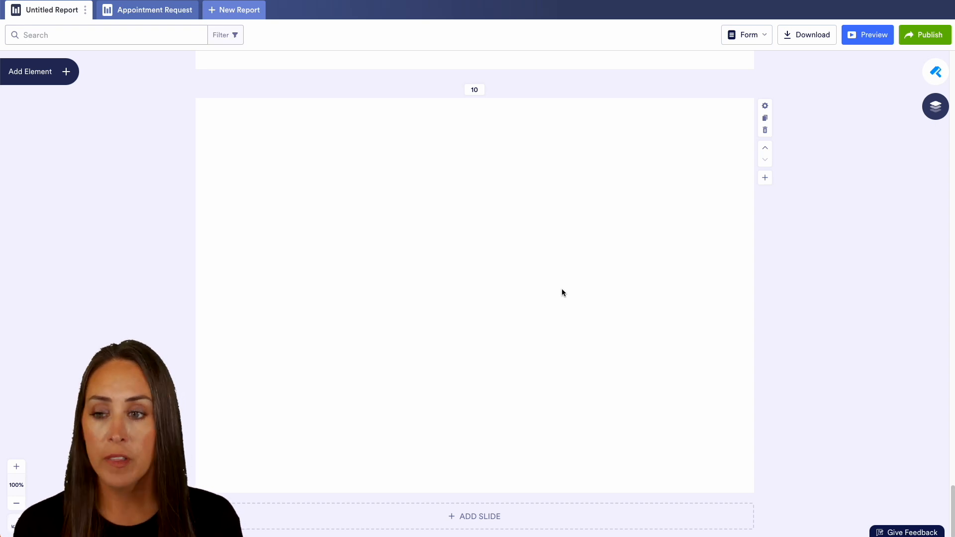
Step: Add a text element to the blank slide 10 with the Fredoka One font, keeping its opacity at 100%
{"action": "left_click", "coordinate": [62, 81]}
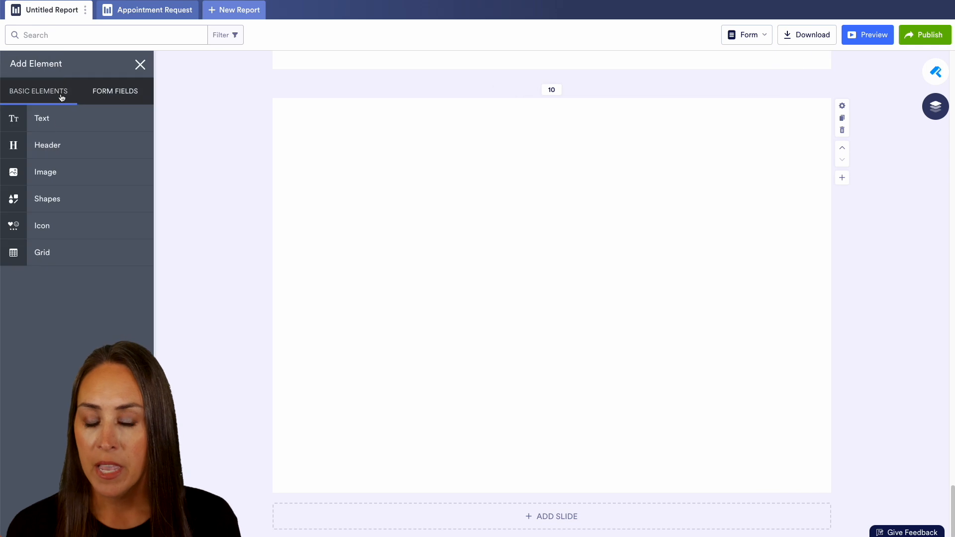
{"action": "left_click", "coordinate": [58, 122]}
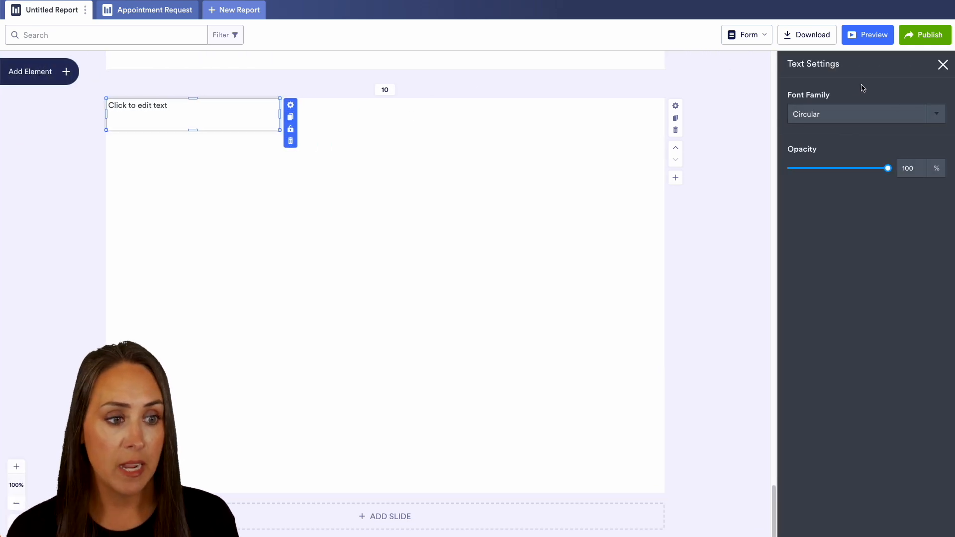
{"action": "left_click", "coordinate": [860, 111]}
{"action": "left_click", "coordinate": [865, 164]}
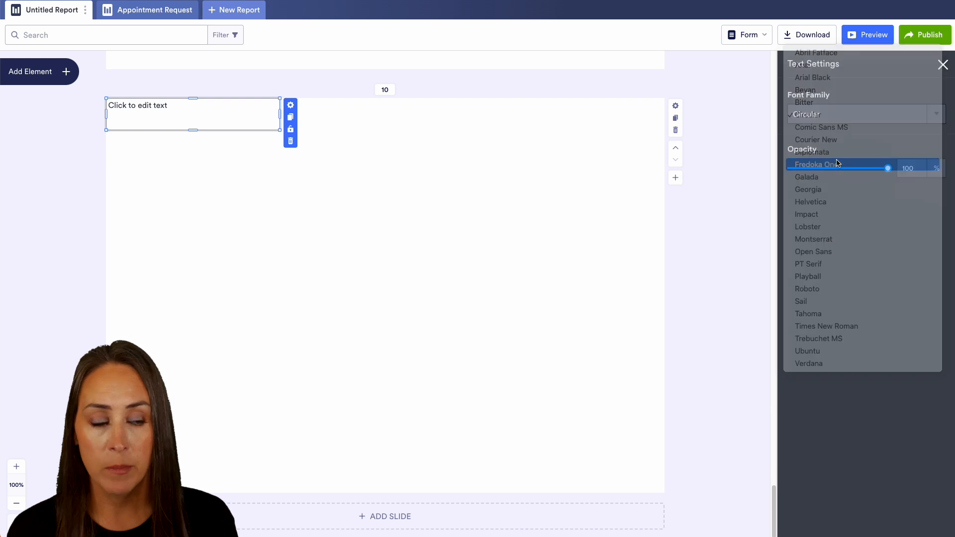
{"action": "mouse_move", "coordinate": [886, 169]}
{"action": "left_mouse_down"}
{"action": "mouse_move", "coordinate": [800, 170]}
{"action": "mouse_move", "coordinate": [888, 169]}
{"action": "left_mouse_up"}
Step: Add a header element to slide 10, keeping its opacity at 100%
{"action": "left_click", "coordinate": [31, 80]}
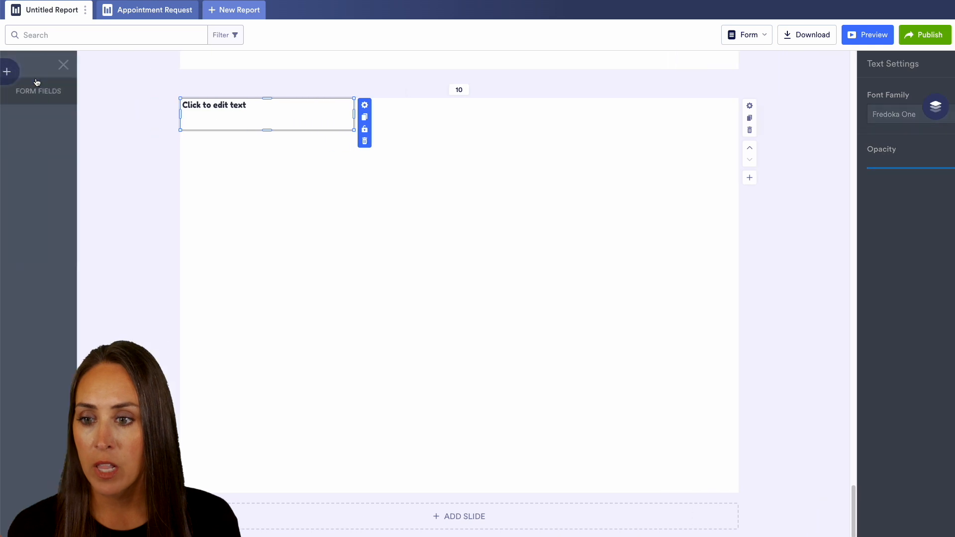
{"action": "left_click", "coordinate": [40, 145]}
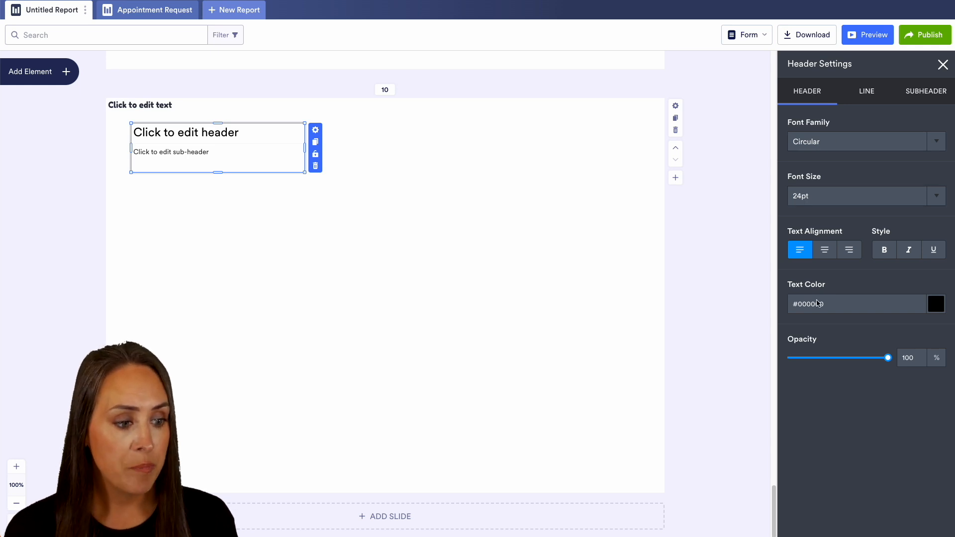
{"action": "mouse_move", "coordinate": [889, 363]}
{"action": "left_mouse_down"}
{"action": "mouse_move", "coordinate": [814, 362]}
{"action": "mouse_move", "coordinate": [890, 362]}
{"action": "left_mouse_up"}
Step: Set the header's dividing line to Thick and color it red, #fc0909
{"action": "left_click", "coordinate": [865, 93]}
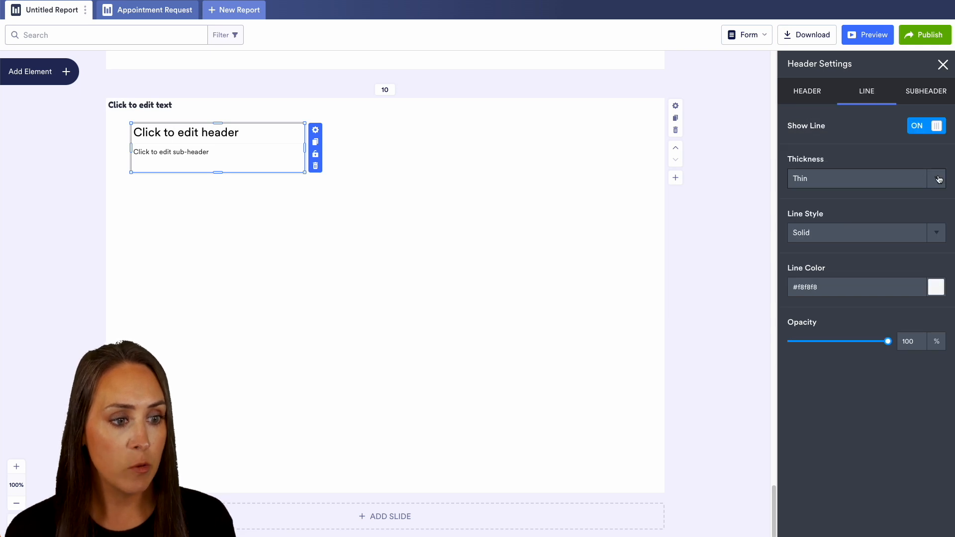
{"action": "left_click", "coordinate": [875, 178]}
{"action": "left_click", "coordinate": [875, 158]}
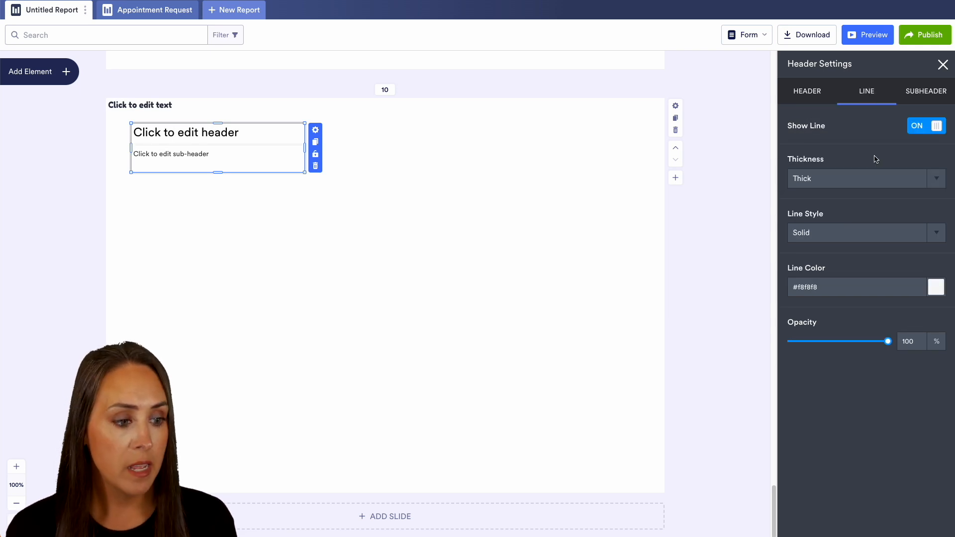
{"action": "left_click", "coordinate": [933, 289]}
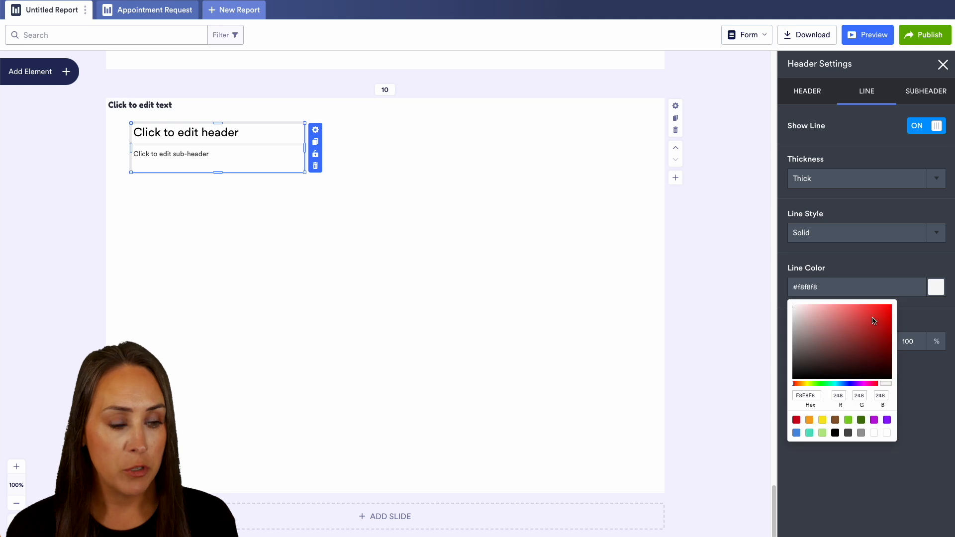
{"action": "left_click", "coordinate": [890, 308]}
{"action": "left_click", "coordinate": [876, 197]}
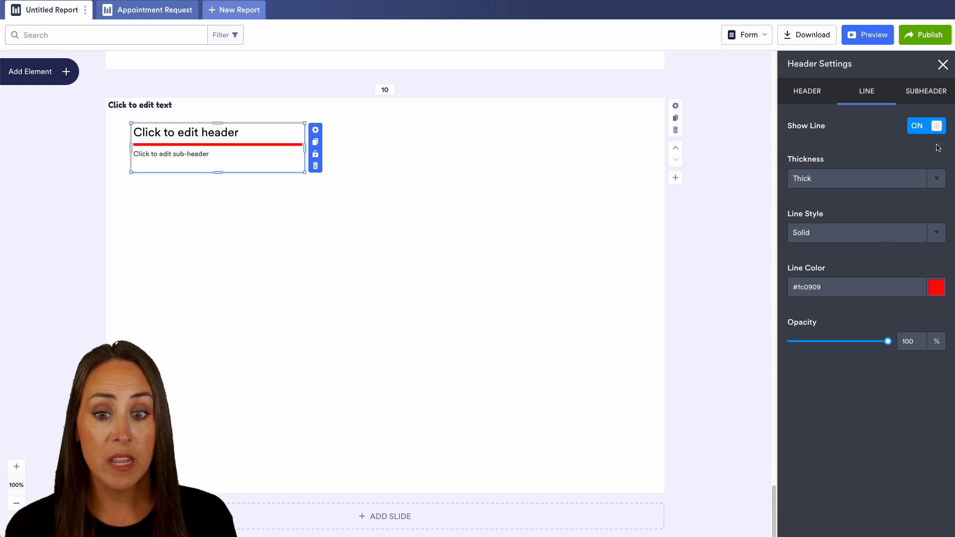
Step: Hide the header's dividing line, review the subheader options and close the header settings
{"action": "left_click", "coordinate": [926, 127]}
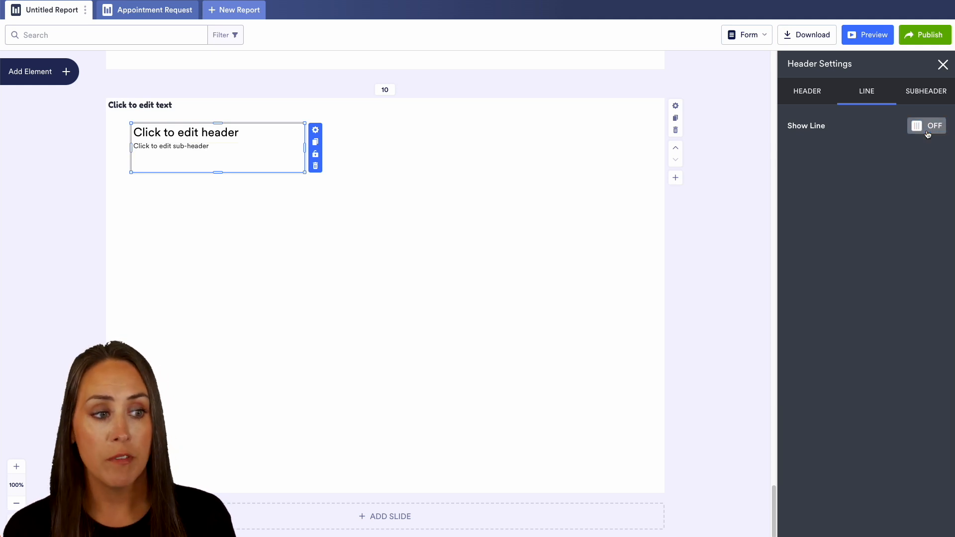
{"action": "left_click", "coordinate": [922, 91]}
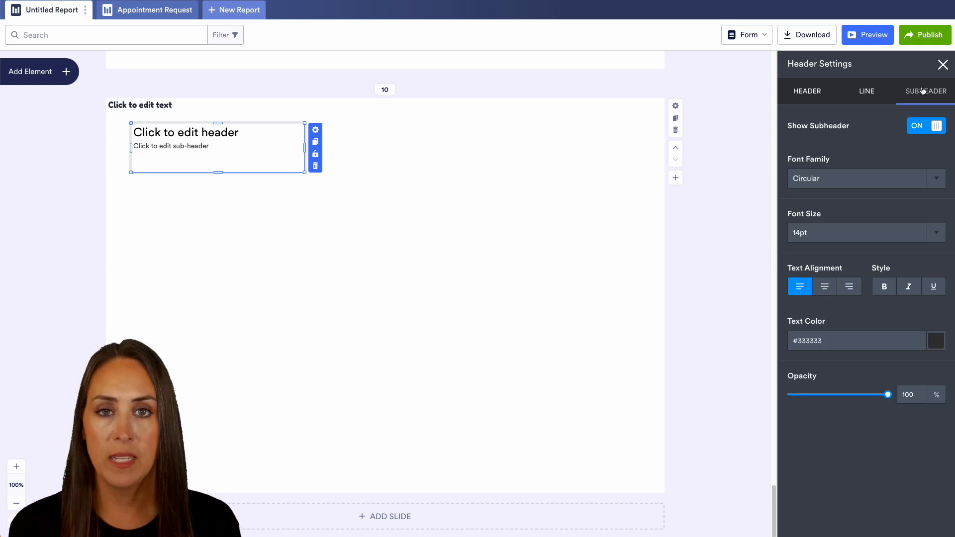
{"action": "left_click", "coordinate": [942, 64]}
Step: Add a rectangle shape to slide 10
{"action": "left_click", "coordinate": [38, 71]}
{"action": "left_click", "coordinate": [79, 201]}
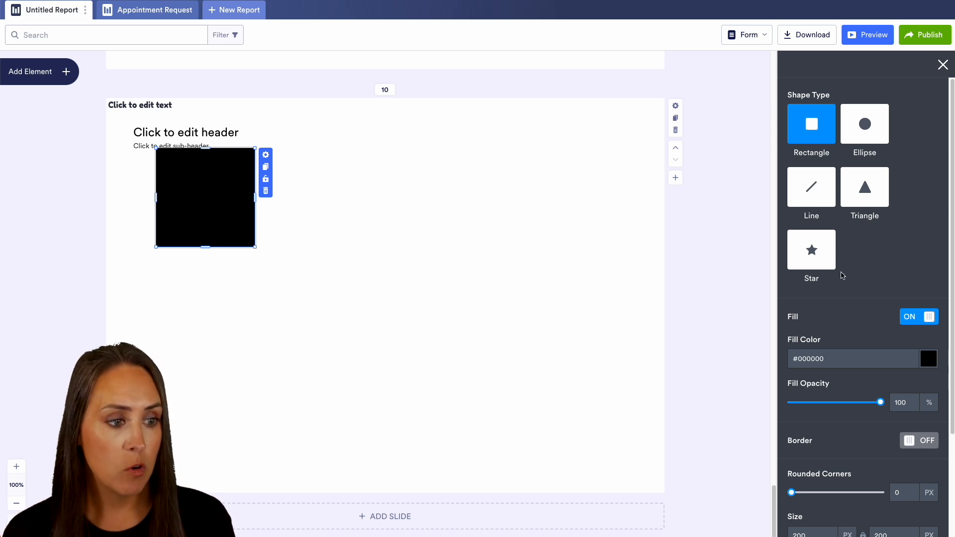
Step: Turn off the rectangle's fill on slide 10 and set its border size to Thick
{"action": "scroll", "coordinate": [844, 273], "scroll_direction": "down", "scroll_amount": 3}
{"action": "left_click", "coordinate": [921, 183]}
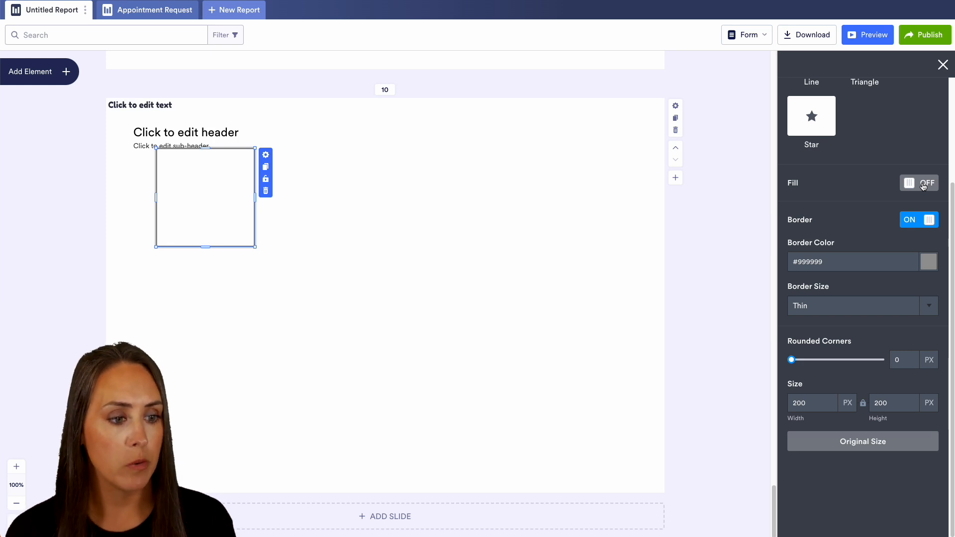
{"action": "left_click", "coordinate": [928, 307]}
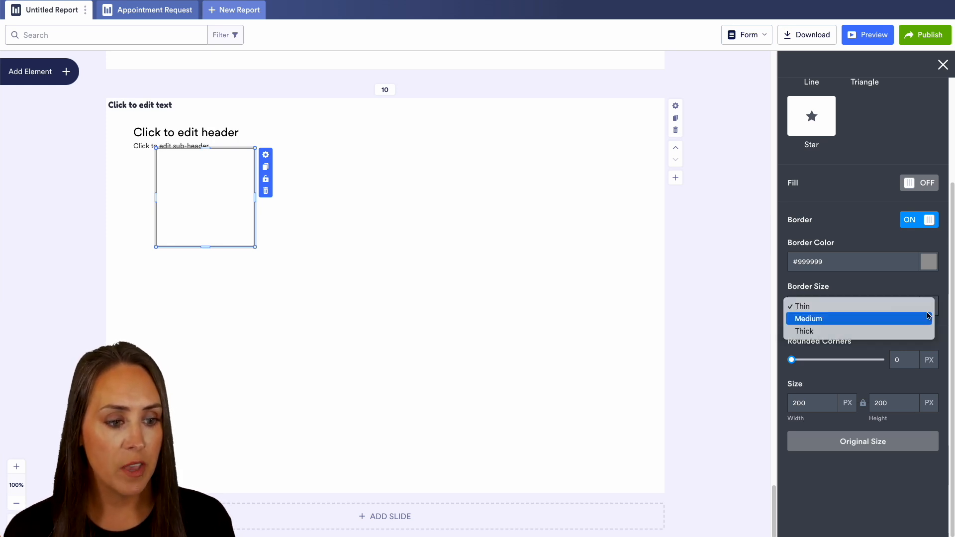
{"action": "left_click", "coordinate": [879, 332]}
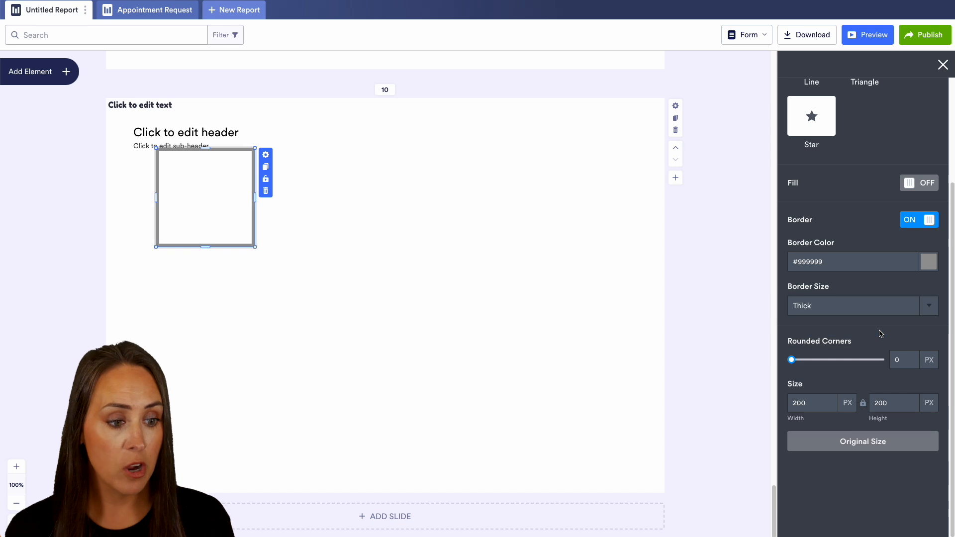
Step: Round the rectangle's corners to 25 px and stretch it into a wide bar of about 784 by 58 px
{"action": "left_click_drag", "start_coordinate": [791, 359], "coordinate": [866, 361]}
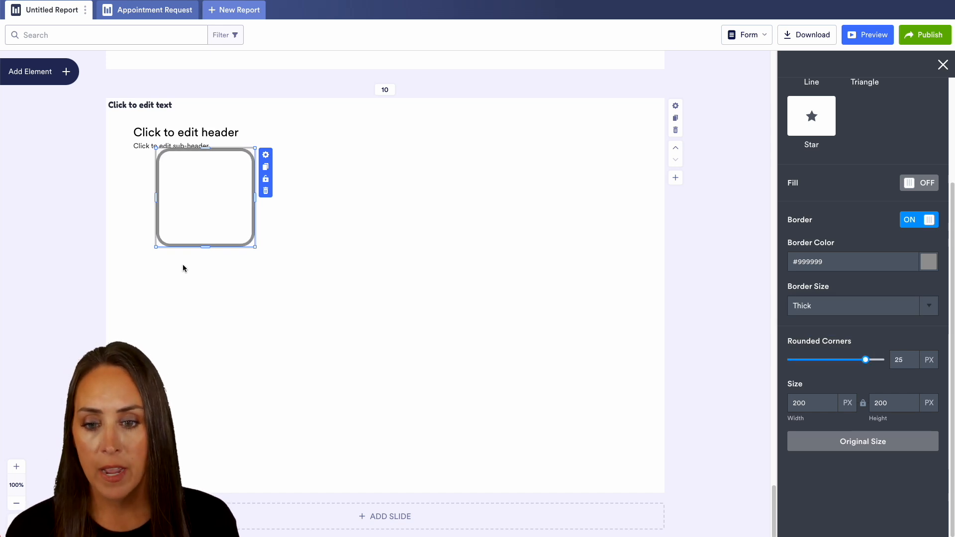
{"action": "left_click_drag", "start_coordinate": [255, 247], "coordinate": [545, 177]}
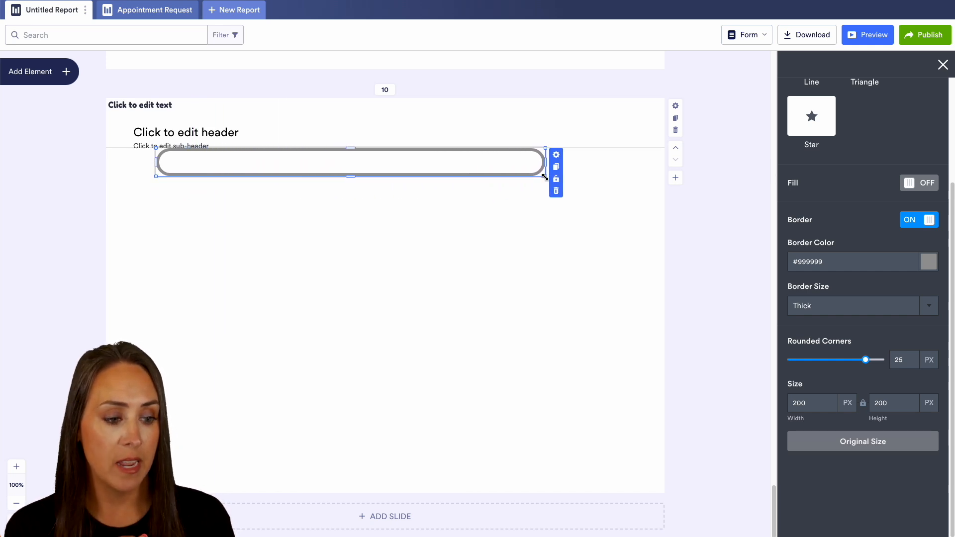
{"action": "left_click_drag", "start_coordinate": [544, 177], "coordinate": [545, 179]}
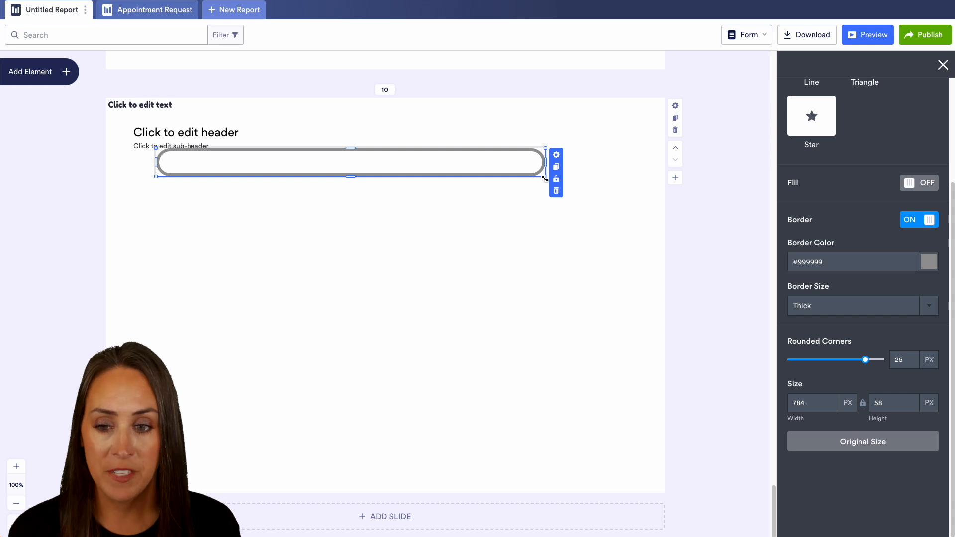
Step: Add an icon element to slide 10 and change it to the round target icon with concentric rings
{"action": "left_click", "coordinate": [55, 72]}
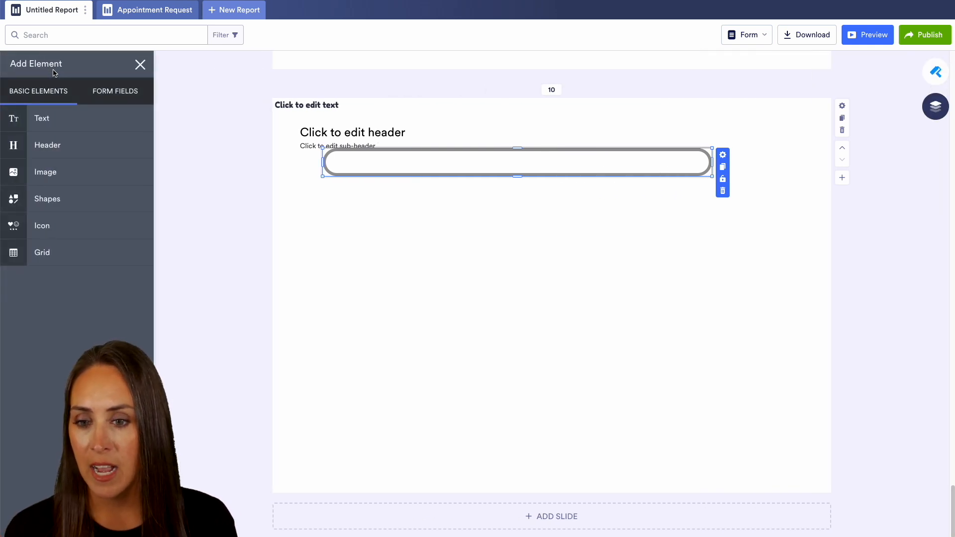
{"action": "left_click", "coordinate": [44, 226]}
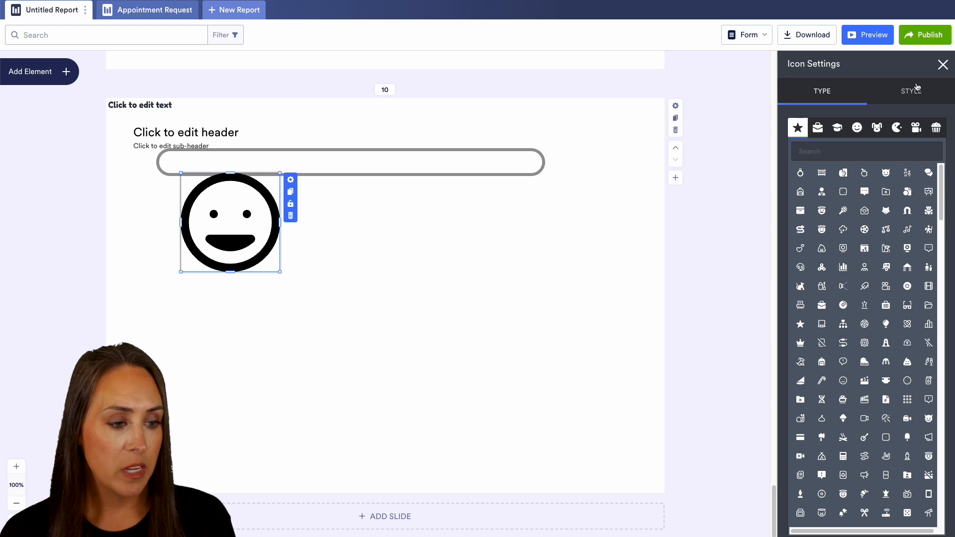
{"action": "left_click", "coordinate": [864, 286]}
{"action": "left_click", "coordinate": [864, 342]}
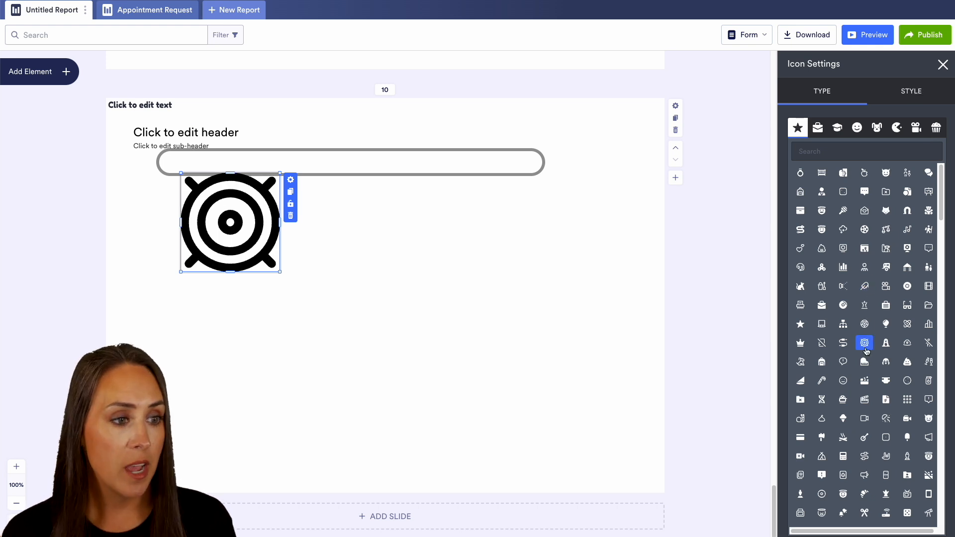
Step: Color the target icon red, #ea0d0d
{"action": "left_click", "coordinate": [923, 95]}
{"action": "left_click", "coordinate": [935, 145]}
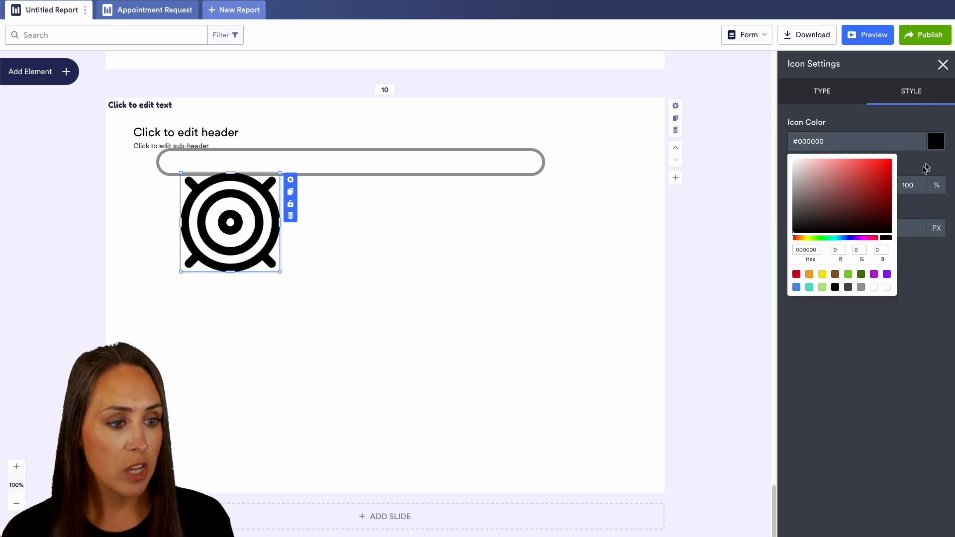
{"action": "left_click", "coordinate": [887, 167]}
{"action": "left_click", "coordinate": [933, 209]}
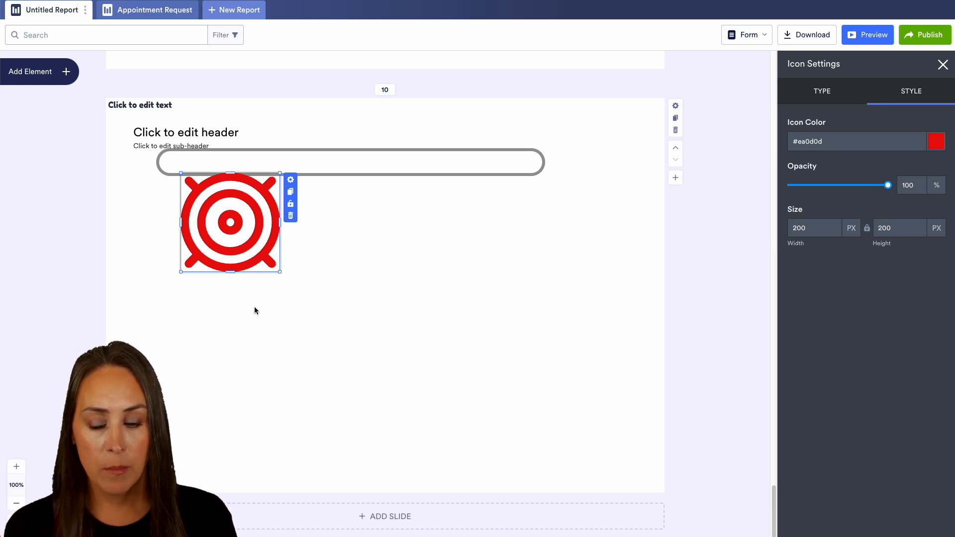
Step: Enlarge the target icon to about 221 by 221 px and lower its opacity to 38%
{"action": "mouse_move", "coordinate": [280, 271]}
{"action": "left_mouse_down"}
{"action": "mouse_move", "coordinate": [231, 225]}
{"action": "mouse_move", "coordinate": [291, 282]}
{"action": "left_mouse_up"}
{"action": "left_click_drag", "start_coordinate": [889, 190], "coordinate": [828, 192]}
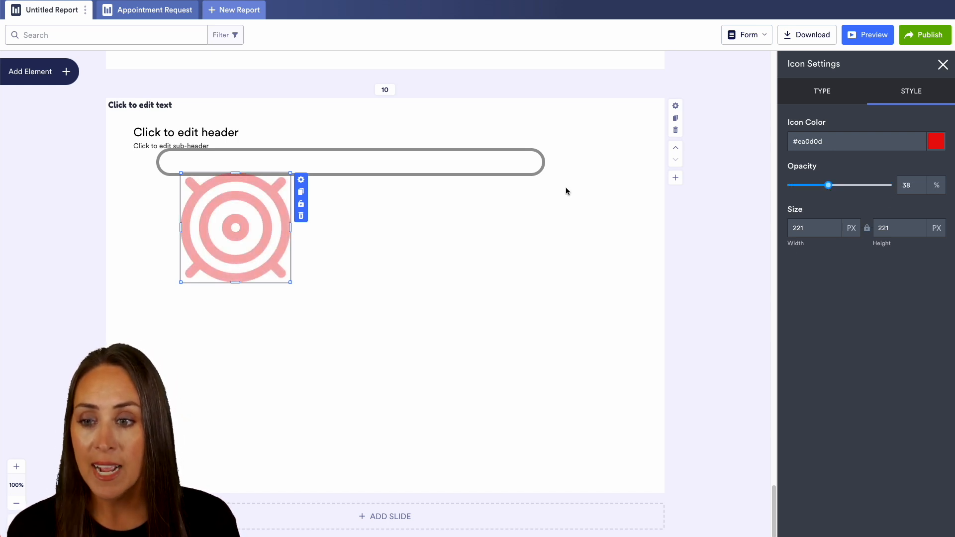
Step: Add a grid to slide 10, widen it, and narrow its Submission Date, Name and Email columns
{"action": "left_click", "coordinate": [57, 78]}
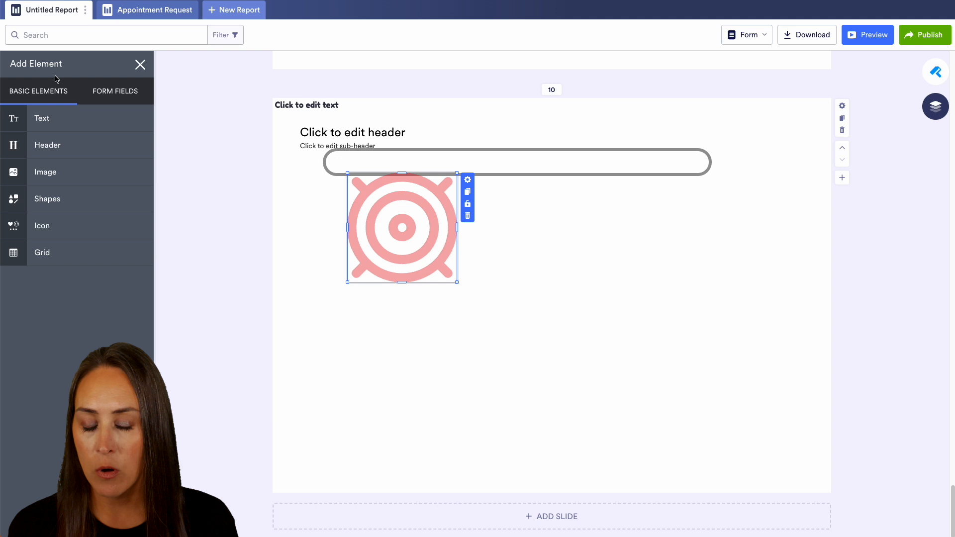
{"action": "left_click", "coordinate": [68, 253]}
{"action": "left_click_drag", "start_coordinate": [403, 298], "coordinate": [641, 297]}
{"action": "left_click_drag", "start_coordinate": [326, 207], "coordinate": [286, 207]}
{"action": "left_click_drag", "start_coordinate": [386, 207], "coordinate": [354, 207]}
{"action": "left_click_drag", "start_coordinate": [452, 207], "coordinate": [436, 206]}
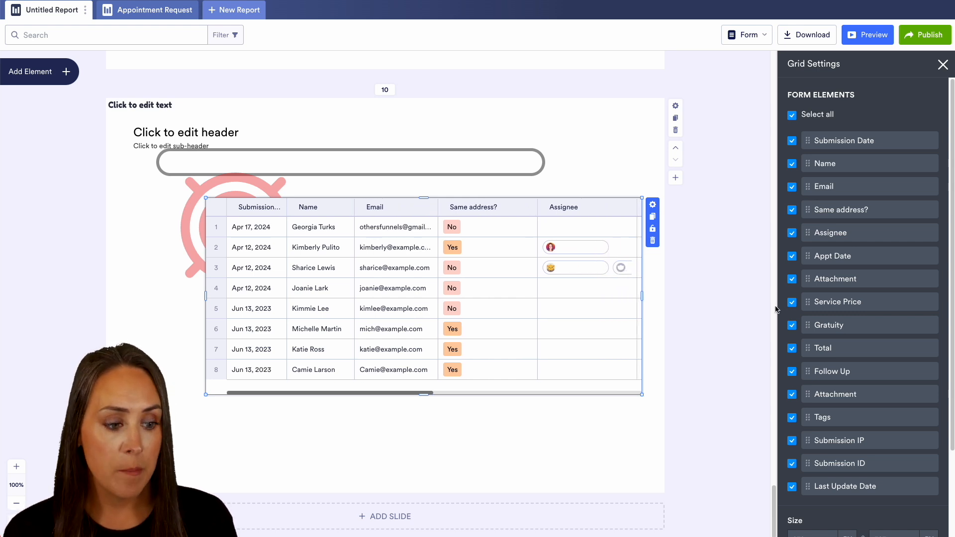
Step: Hide the Email, Same address? and Assignee columns in the grid
{"action": "left_click", "coordinate": [791, 186]}
{"action": "left_click", "coordinate": [791, 210]}
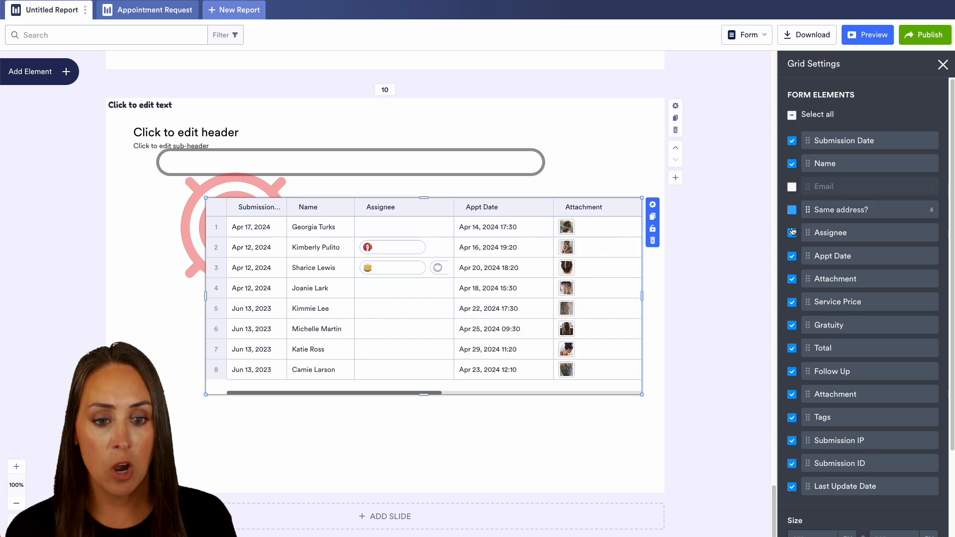
{"action": "left_click", "coordinate": [791, 232]}
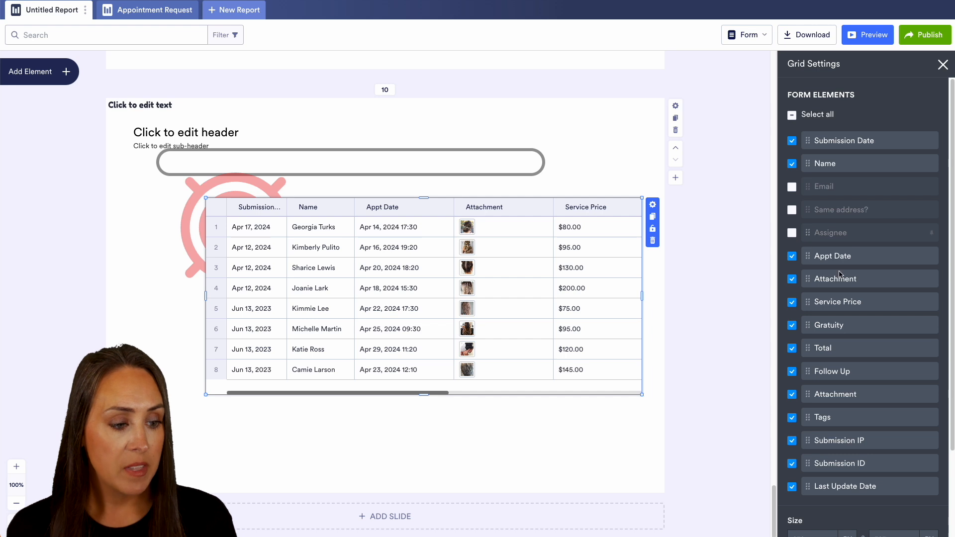
Step: Resize the grid to about 772 by 487 px and close its settings
{"action": "scroll", "coordinate": [821, 281], "scroll_direction": "down", "scroll_amount": 3}
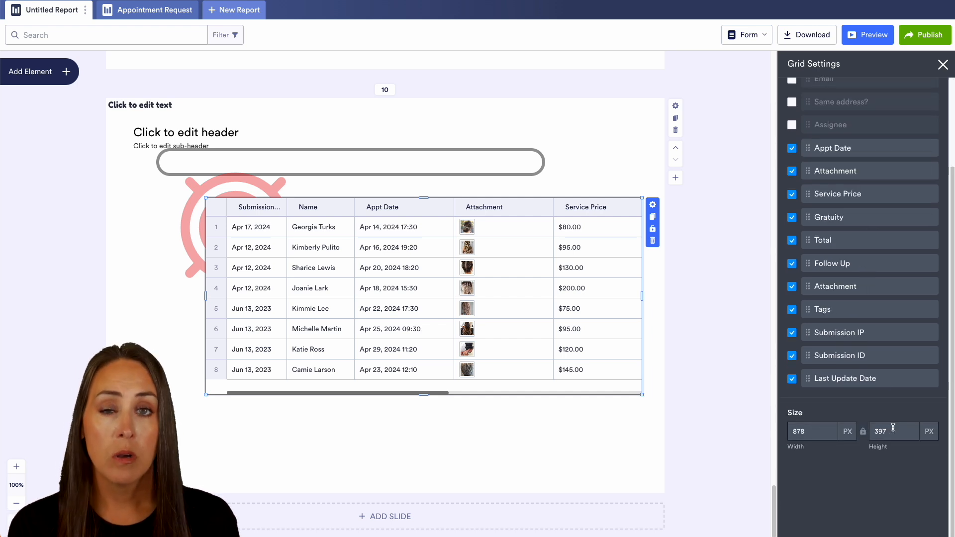
{"action": "left_click_drag", "start_coordinate": [641, 397], "coordinate": [589, 438]}
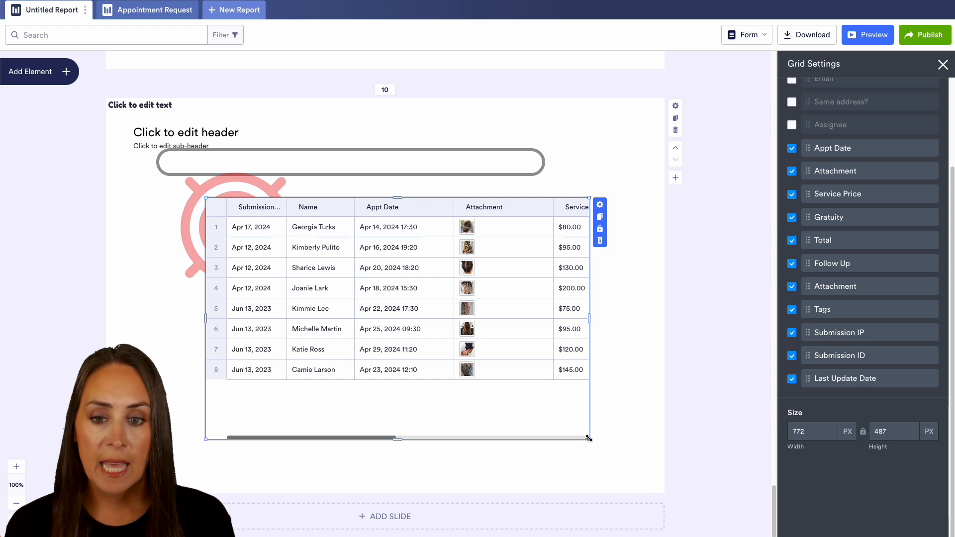
{"action": "left_click", "coordinate": [703, 413]}
Step: Open the chart settings of the Gratuity donut chart on slide 7
{"action": "scroll", "coordinate": [703, 413], "scroll_direction": "down", "scroll_amount": 5}
{"action": "scroll", "coordinate": [703, 412], "scroll_direction": "up", "scroll_amount": 15}
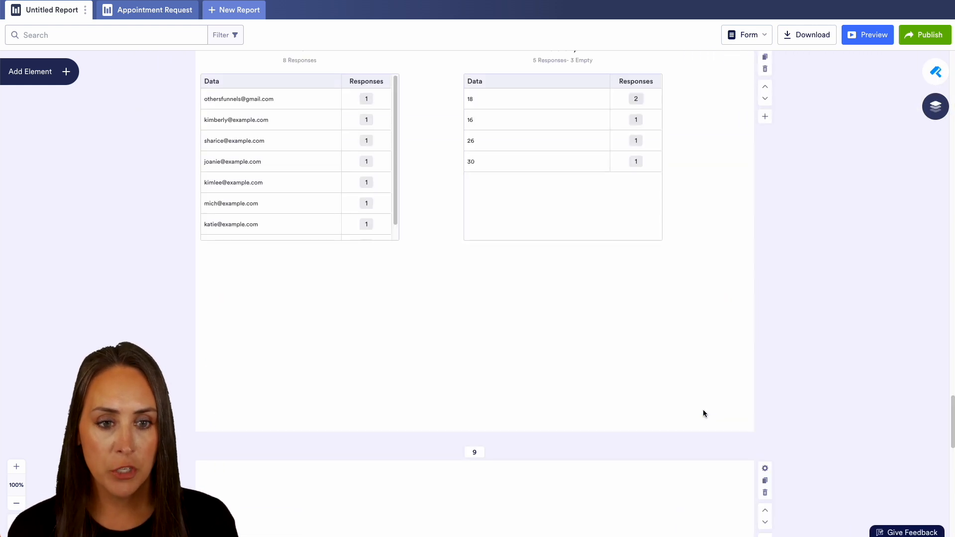
{"action": "scroll", "coordinate": [703, 413], "scroll_direction": "up", "scroll_amount": 5}
{"action": "left_click", "coordinate": [579, 303]}
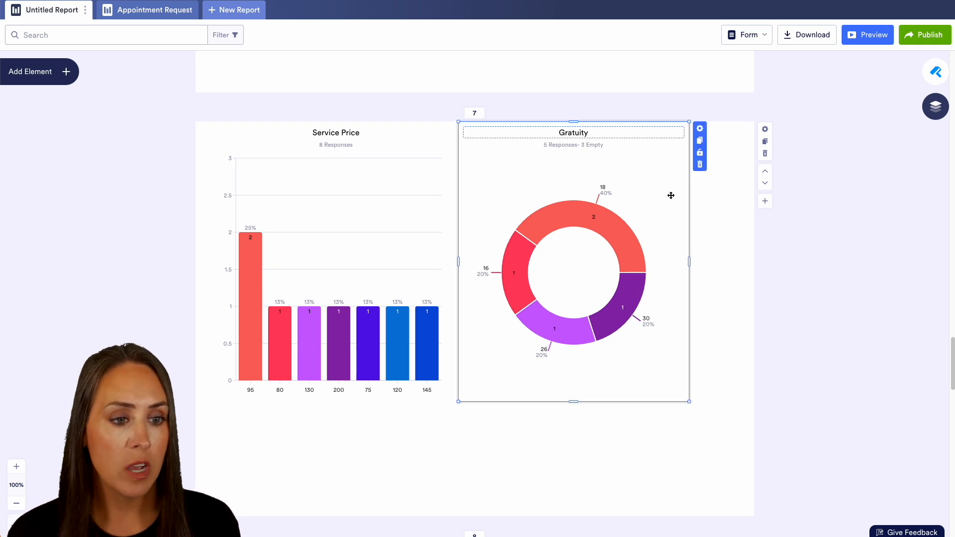
{"action": "left_click", "coordinate": [700, 128]}
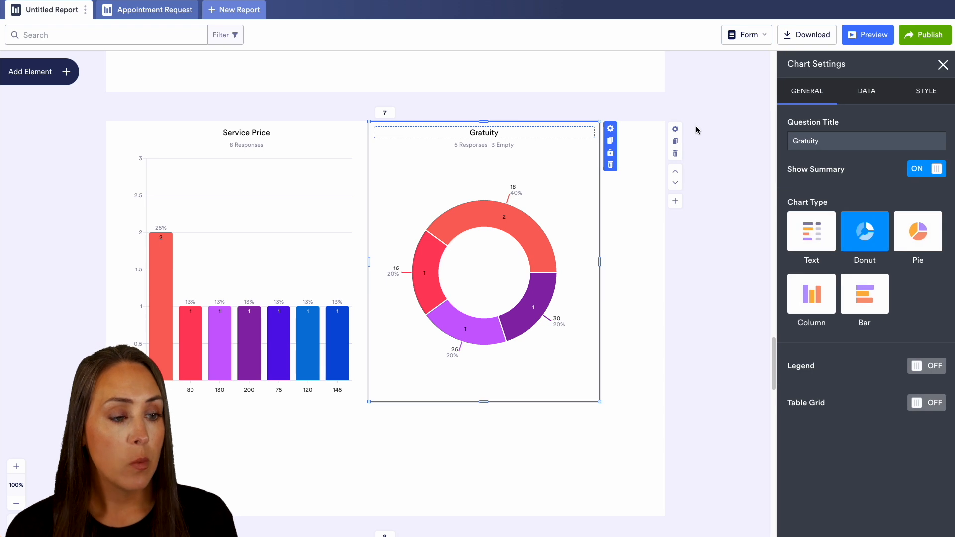
Step: Try the Gratuity chart without its summary and as Pie, Column and Bar, restoring the summary and the Donut type
{"action": "left_click", "coordinate": [935, 170]}
{"action": "left_click", "coordinate": [934, 170]}
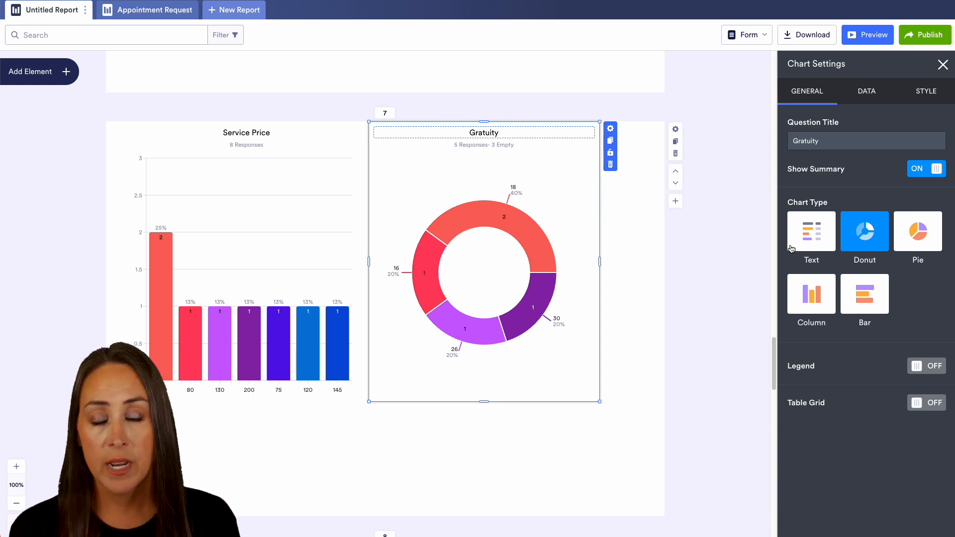
{"action": "left_click", "coordinate": [906, 240]}
{"action": "left_click", "coordinate": [815, 296]}
{"action": "left_click", "coordinate": [863, 300]}
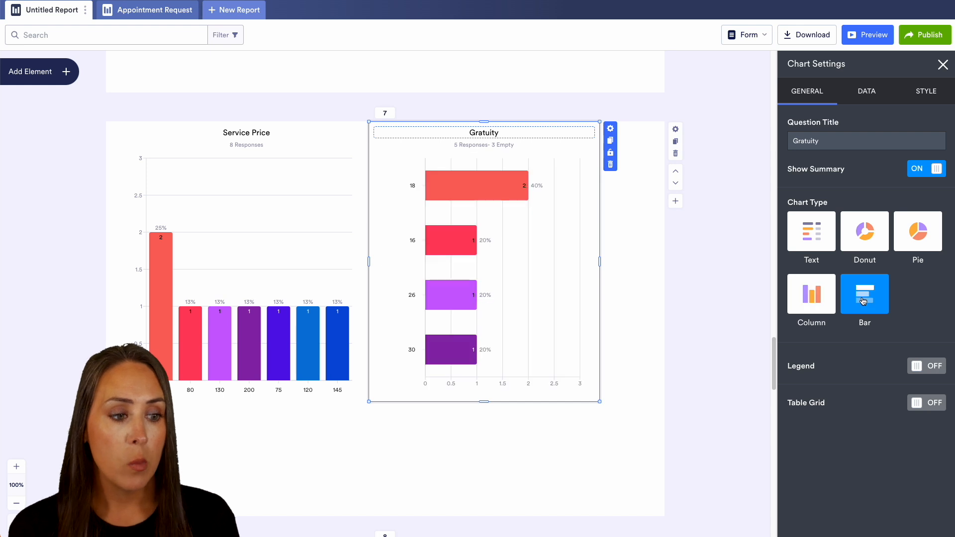
{"action": "left_click", "coordinate": [867, 245]}
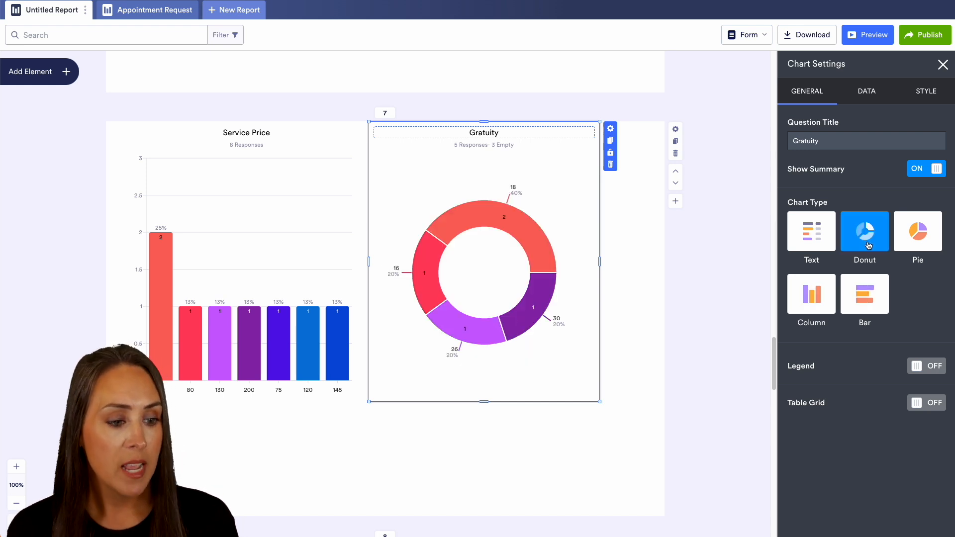
Step: Turn on the Gratuity chart's legend, trying the table grid in its place before switching back to the legend
{"action": "left_click", "coordinate": [926, 367]}
{"action": "scroll", "coordinate": [927, 373], "scroll_direction": "down", "scroll_amount": 2}
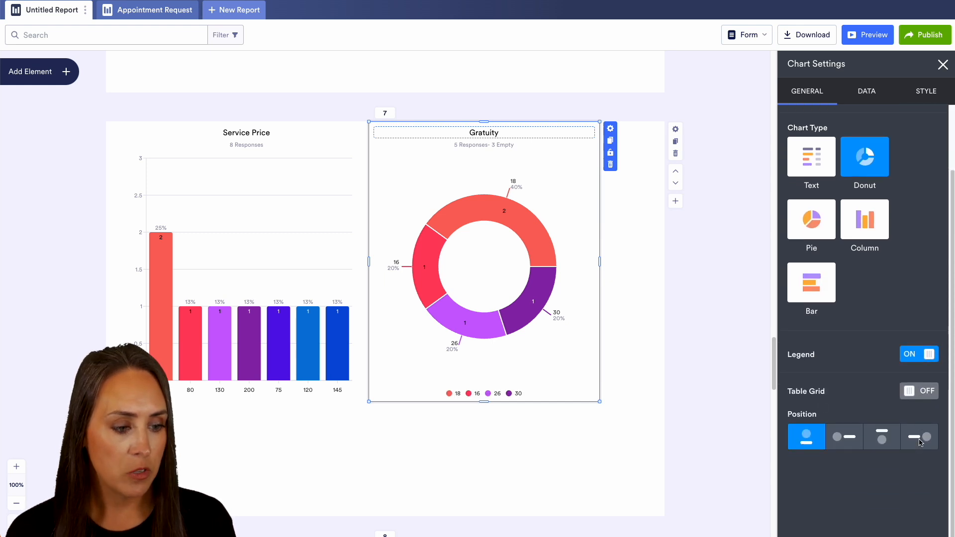
{"action": "left_click", "coordinate": [920, 391]}
{"action": "left_click", "coordinate": [911, 354]}
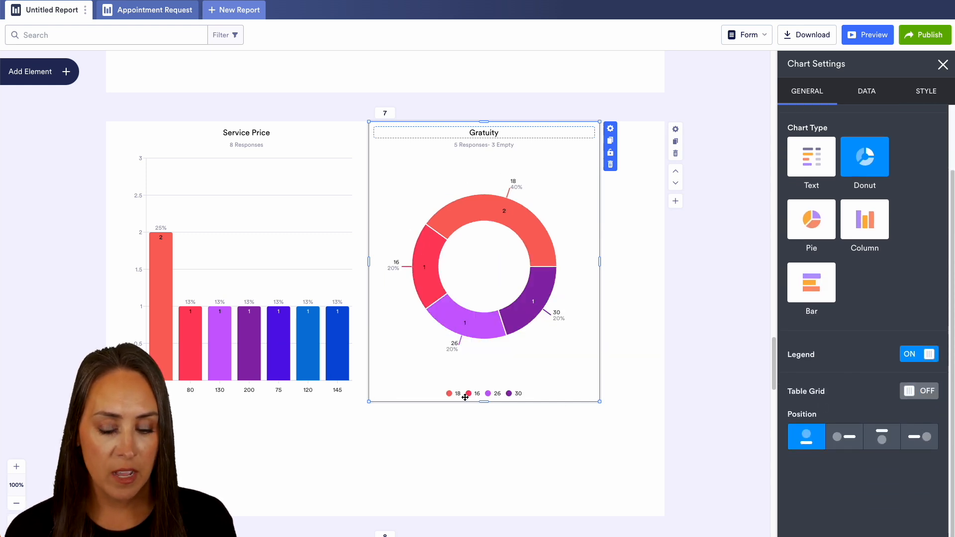
{"action": "left_click", "coordinate": [918, 392]}
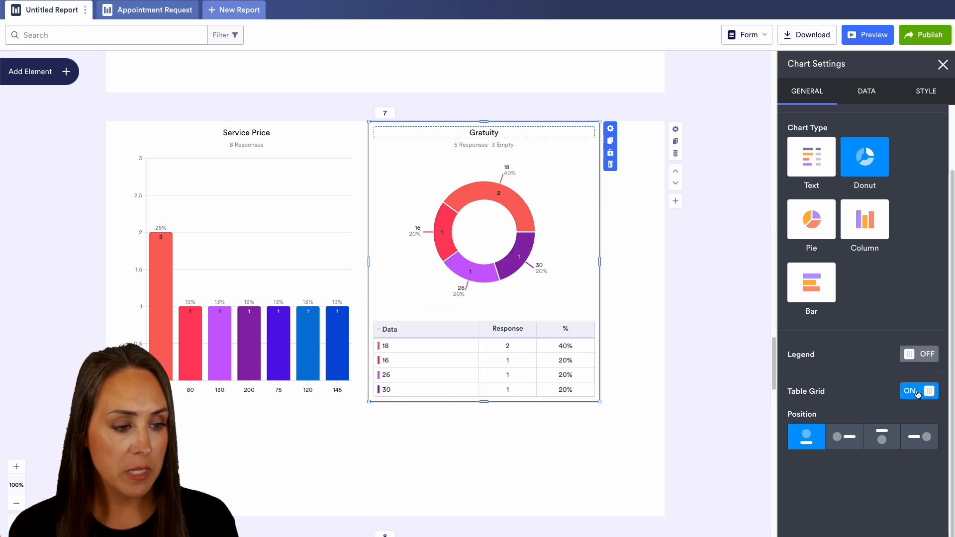
{"action": "left_click", "coordinate": [915, 355]}
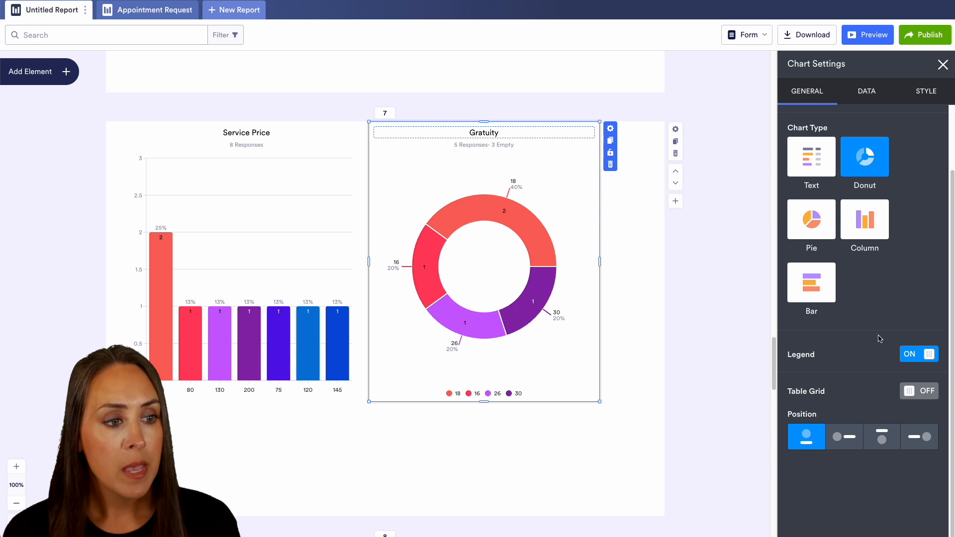
Step: Try hiding the Gratuity chart's option names, response values, percentages of total and percentage rounding, switching each back on
{"action": "left_click", "coordinate": [864, 91]}
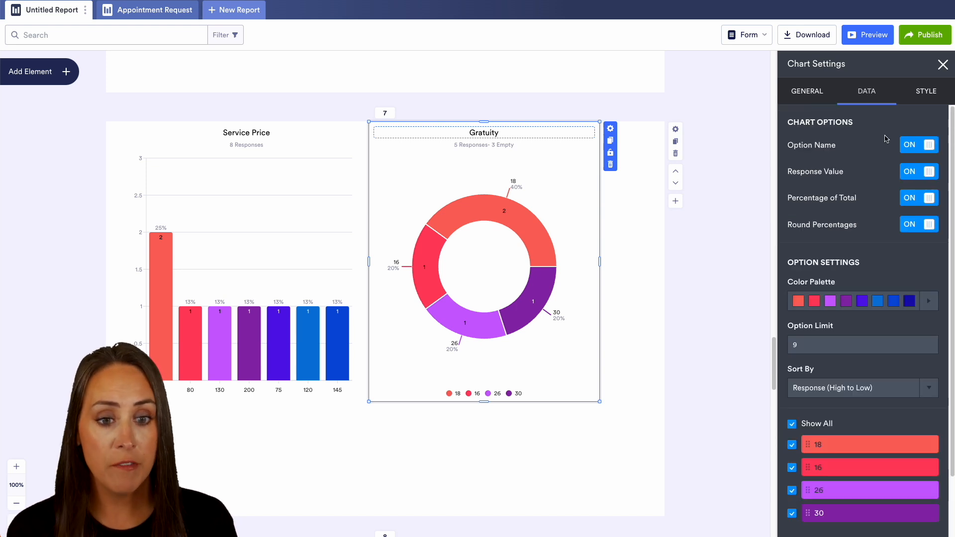
{"action": "left_click", "coordinate": [918, 146]}
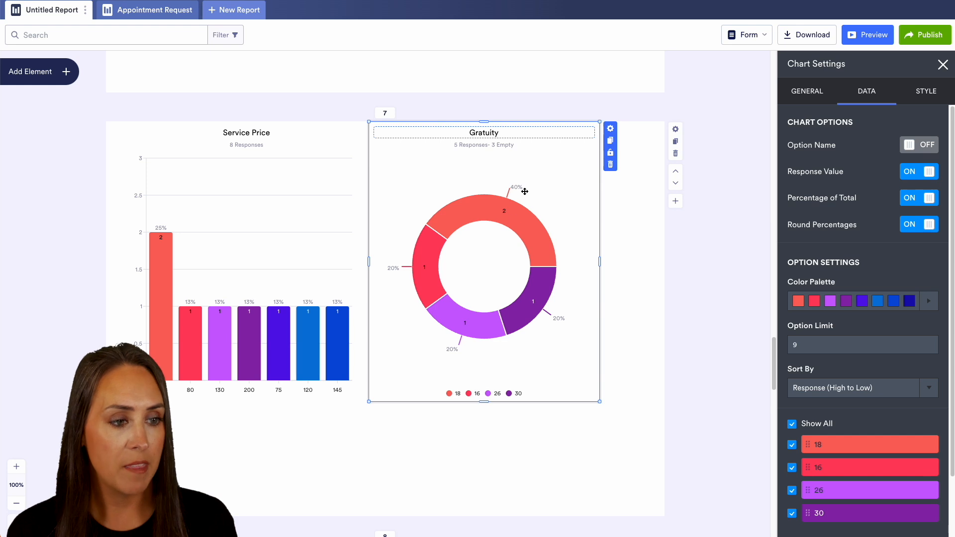
{"action": "left_click", "coordinate": [920, 150]}
{"action": "left_click", "coordinate": [919, 148]}
{"action": "left_click", "coordinate": [918, 175]}
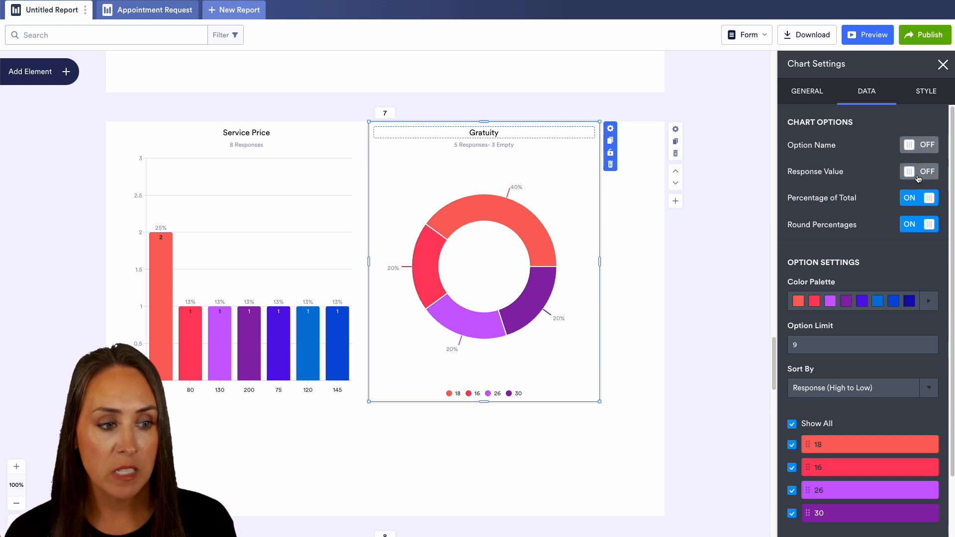
{"action": "left_click", "coordinate": [916, 173]}
{"action": "left_click", "coordinate": [912, 148]}
{"action": "left_click", "coordinate": [912, 199]}
{"action": "left_click", "coordinate": [912, 198]}
{"action": "left_click", "coordinate": [911, 225]}
{"action": "left_click", "coordinate": [911, 224]}
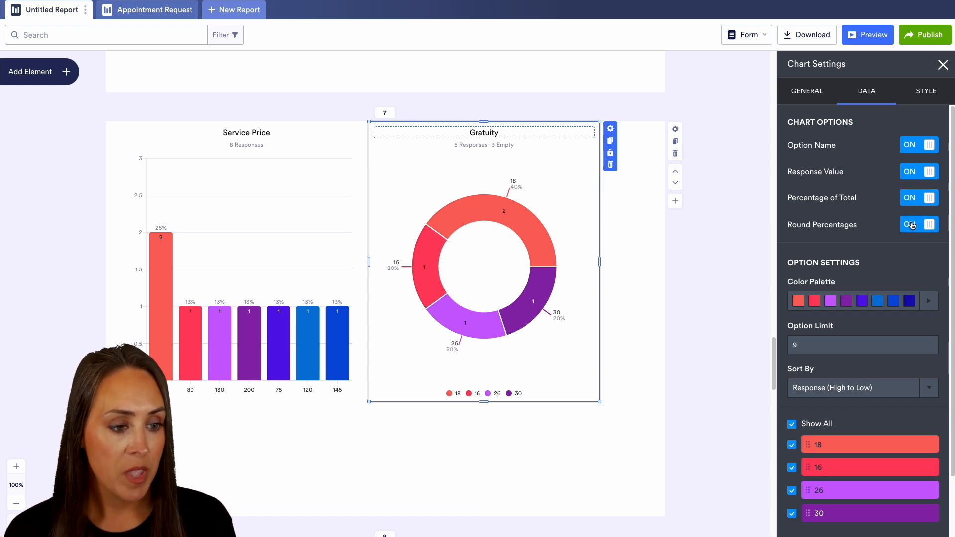
Step: Apply the default dark-to-light green color palette to the Gratuity chart
{"action": "scroll", "coordinate": [904, 267], "scroll_direction": "down", "scroll_amount": 2}
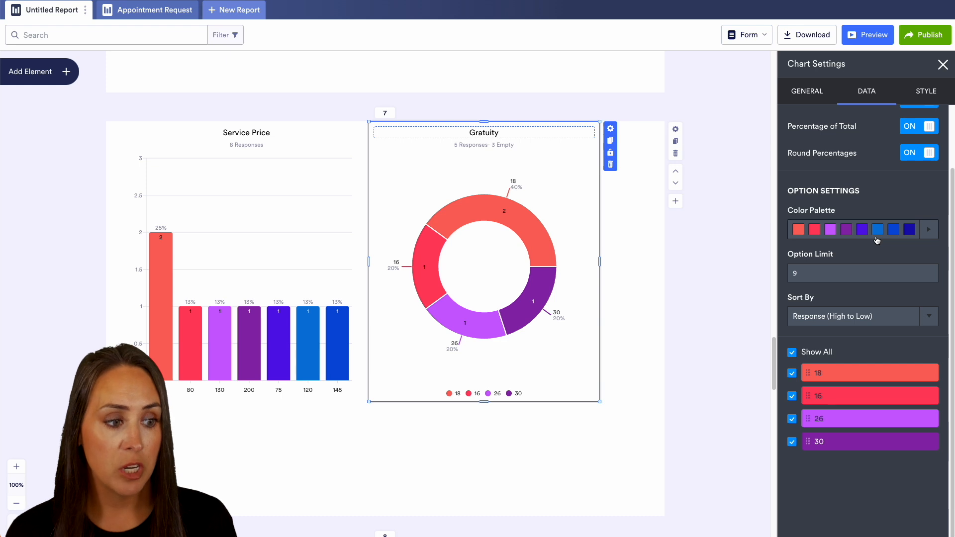
{"action": "left_click", "coordinate": [927, 232]}
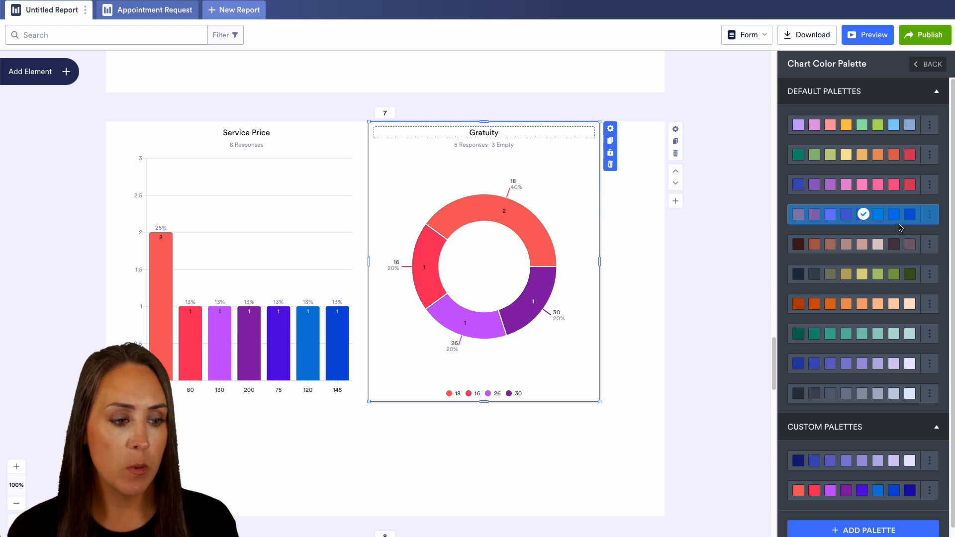
{"action": "left_click", "coordinate": [850, 338]}
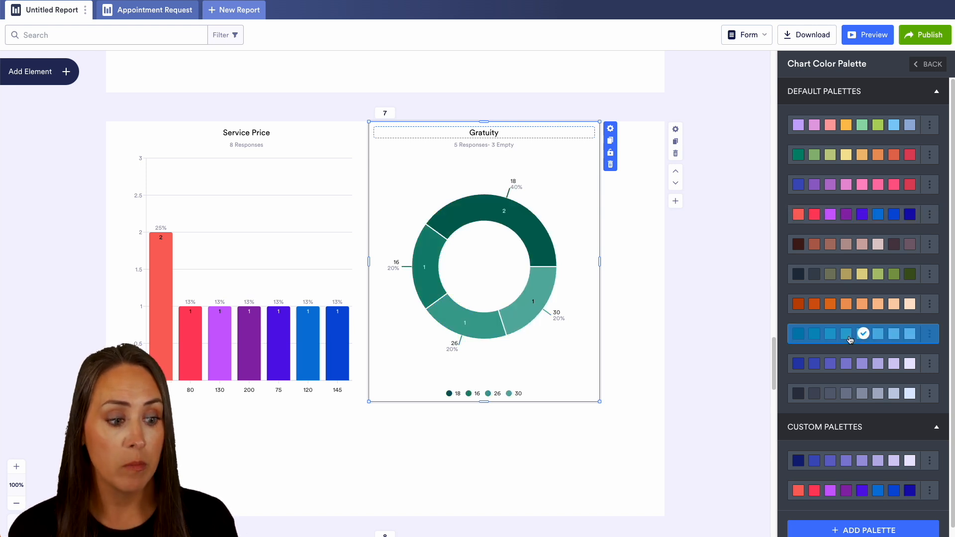
Step: Set the Service Price chart's option limit to 4
{"action": "left_click", "coordinate": [928, 65]}
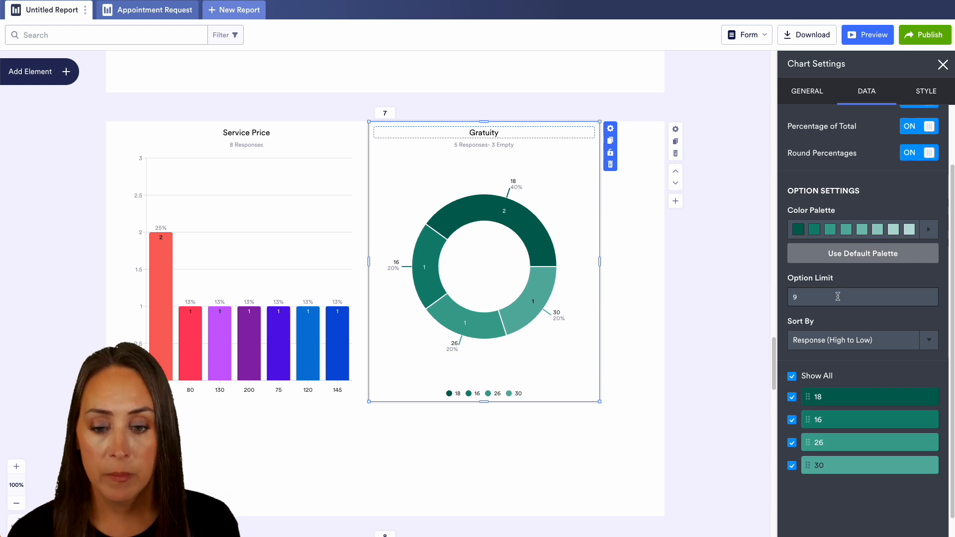
{"action": "left_click", "coordinate": [226, 208]}
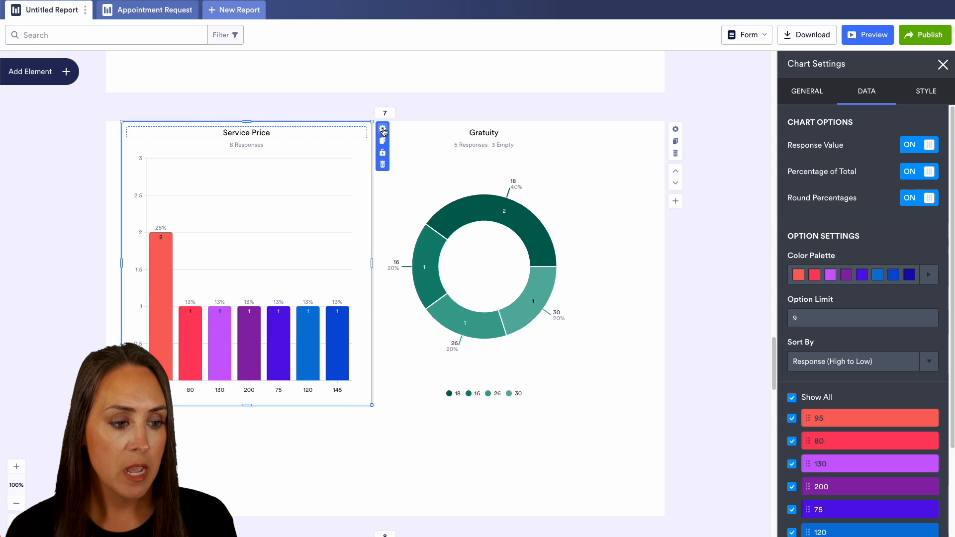
{"action": "left_click", "coordinate": [805, 319]}
{"action": "double_click", "coordinate": [821, 319]}
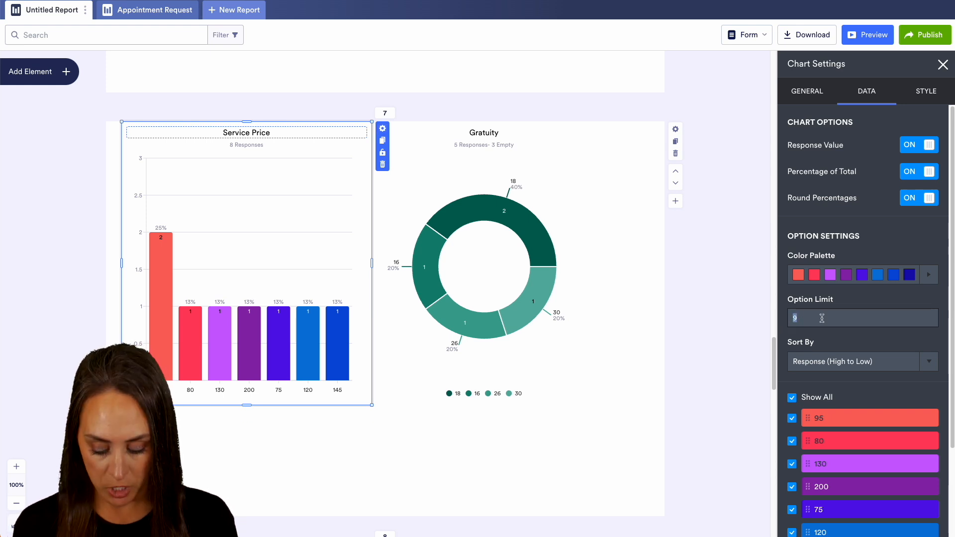
{"action": "left_click", "coordinate": [808, 318]}
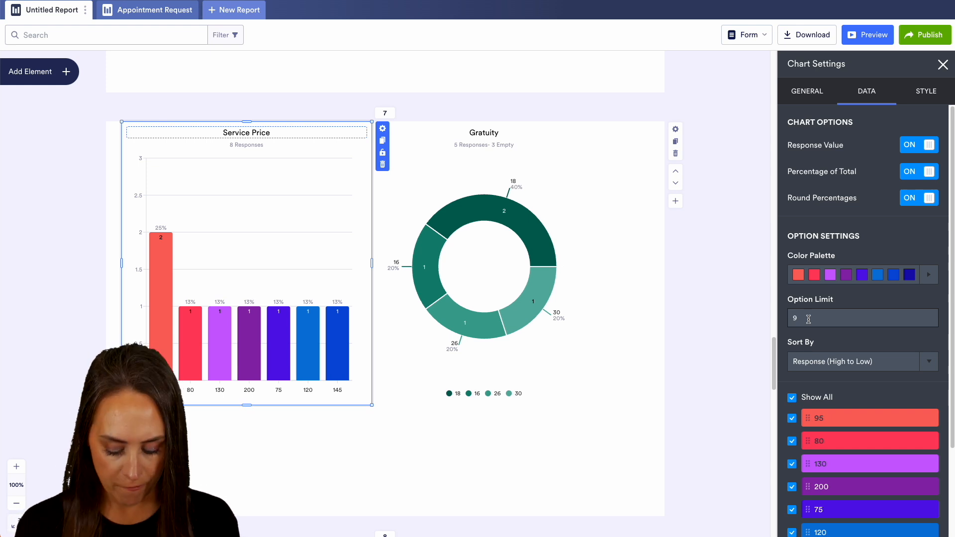
{"action": "key", "text": "BackSpace"}
{"action": "type", "text": "4"}
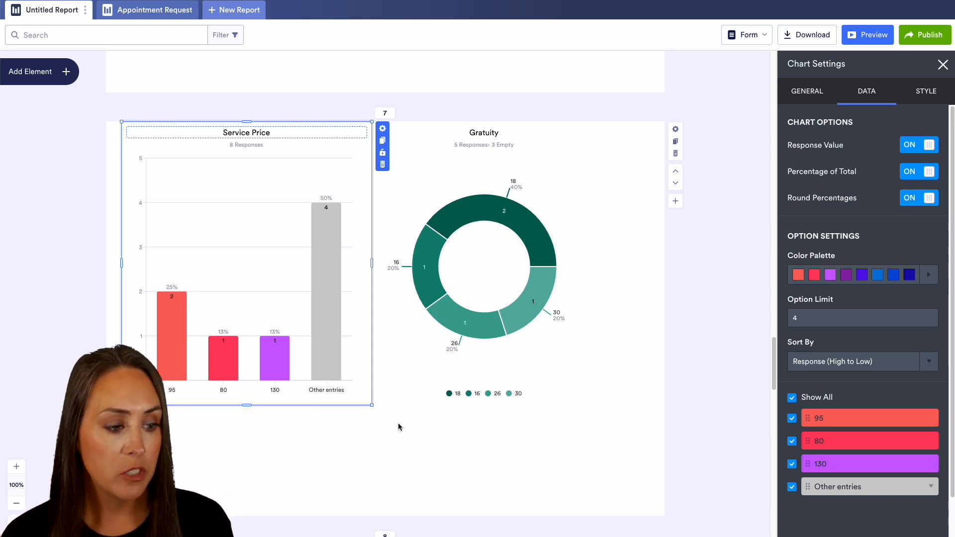
Step: Try sorting the Service Price chart alphabetically and by Response (Low to High), restoring the Response (High to Low) order
{"action": "left_click", "coordinate": [922, 364]}
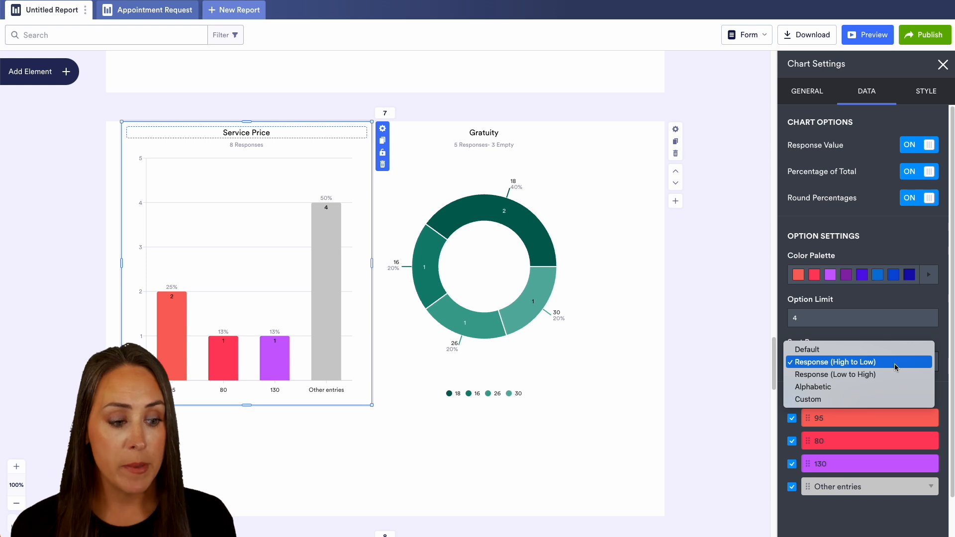
{"action": "left_click", "coordinate": [884, 387]}
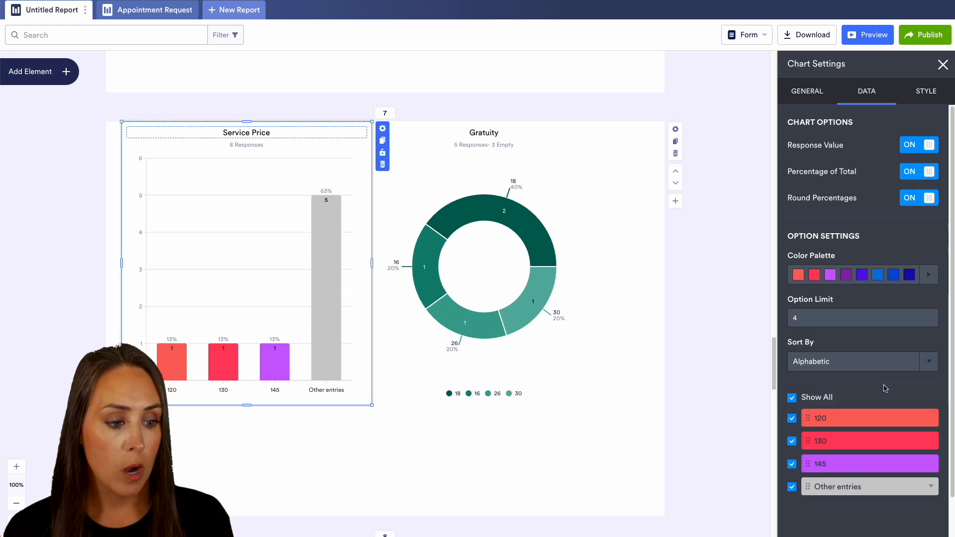
{"action": "left_click", "coordinate": [912, 361]}
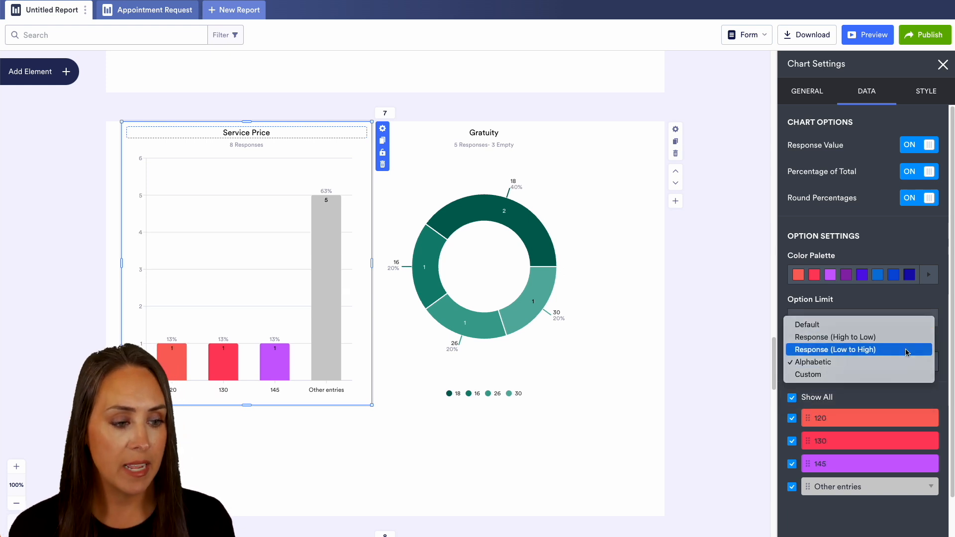
{"action": "left_click", "coordinate": [910, 350]}
{"action": "left_click", "coordinate": [901, 358]}
{"action": "left_click", "coordinate": [864, 350]}
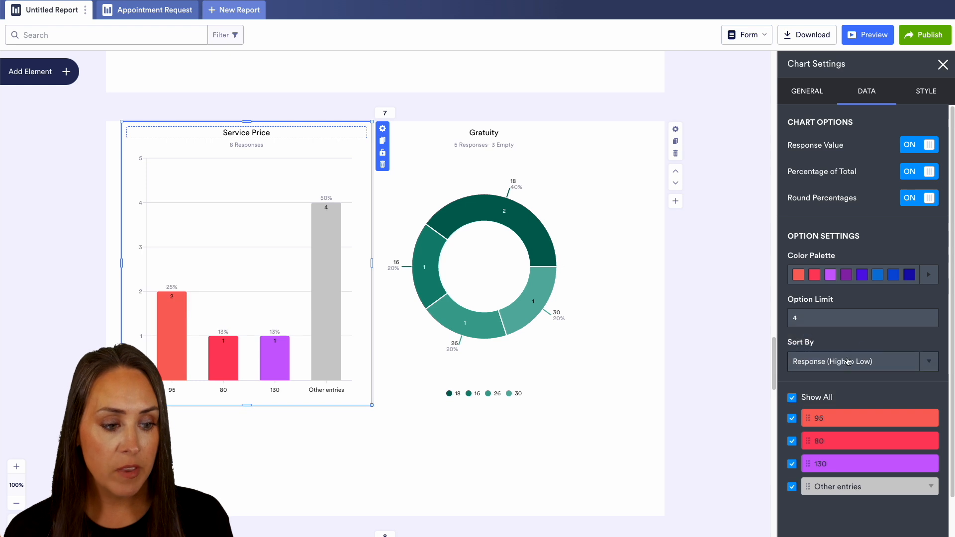
Step: Try hiding all of the Service Price chart's options and the 95 option alone, showing them again each time
{"action": "left_click", "coordinate": [793, 398]}
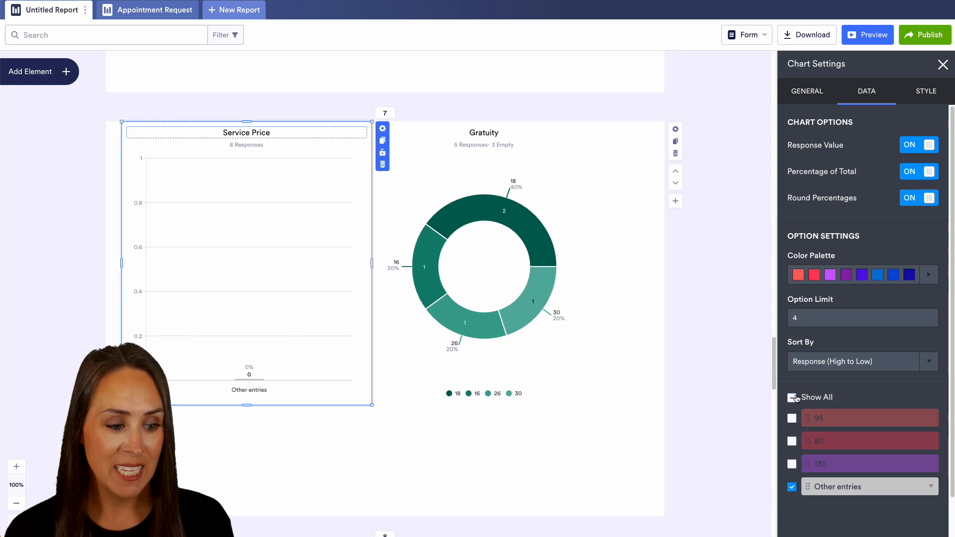
{"action": "left_click", "coordinate": [792, 398]}
{"action": "left_click", "coordinate": [791, 419]}
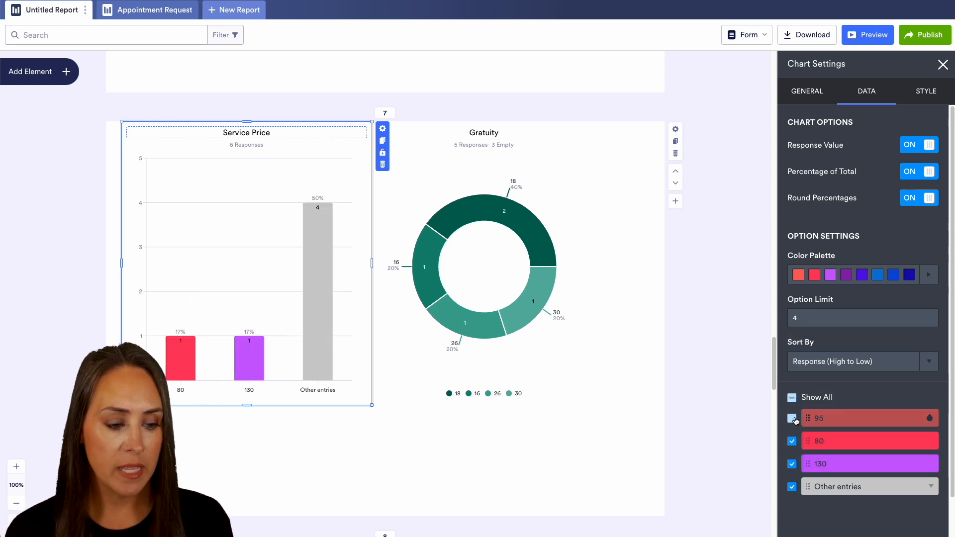
{"action": "left_click", "coordinate": [791, 418]}
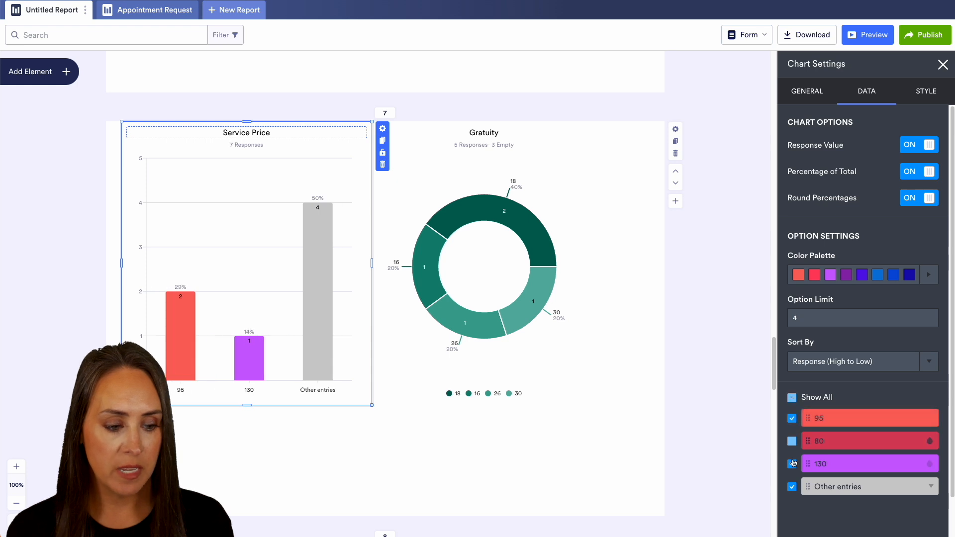
Step: Hide the 80, 130 and Other entries options in the Service Price chart, then show 80 and 130 again
{"action": "left_click", "coordinate": [791, 441]}
{"action": "left_click", "coordinate": [791, 463]}
{"action": "left_click", "coordinate": [792, 487]}
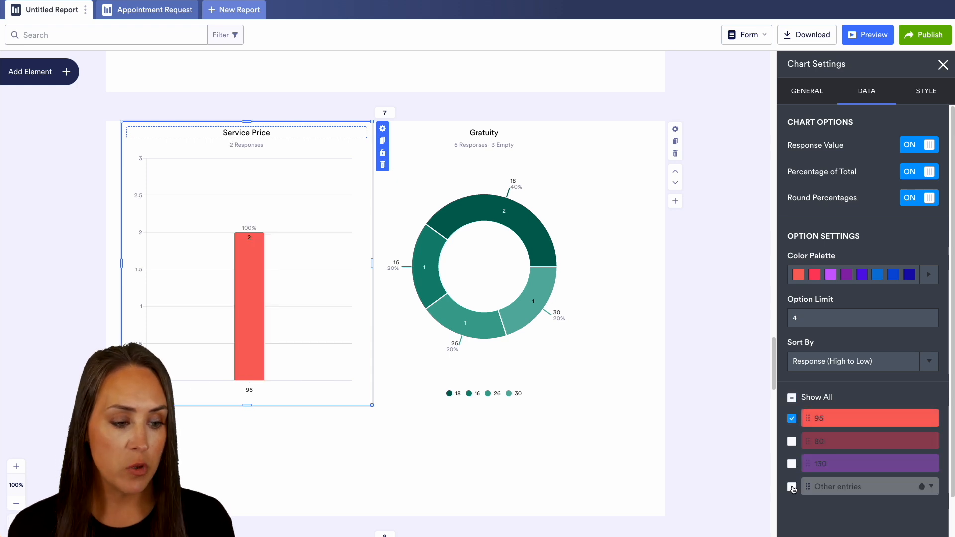
{"action": "left_click", "coordinate": [792, 441]}
{"action": "left_click", "coordinate": [791, 464]}
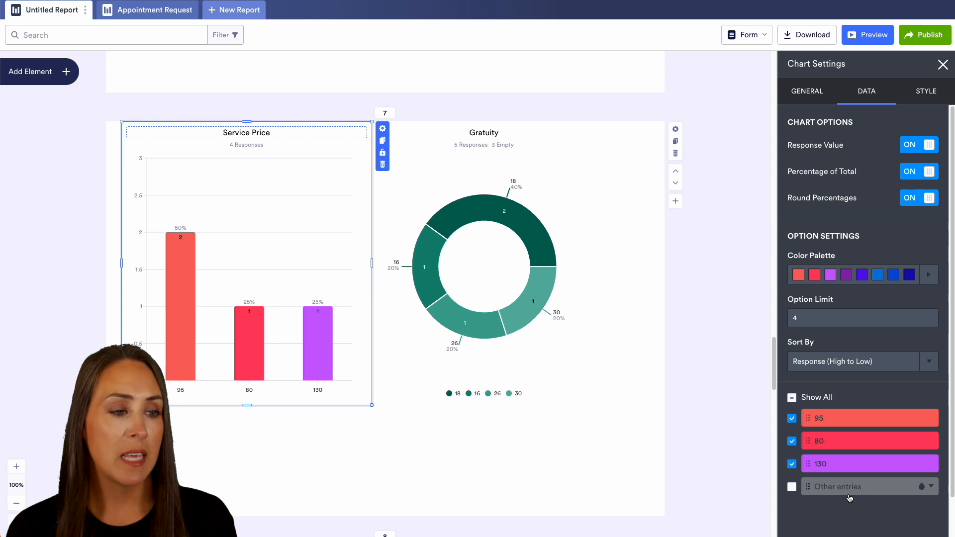
Step: Style the Service Price chart's title in bold Fredoka One, trying left alignment before aligning it right
{"action": "left_click", "coordinate": [933, 96]}
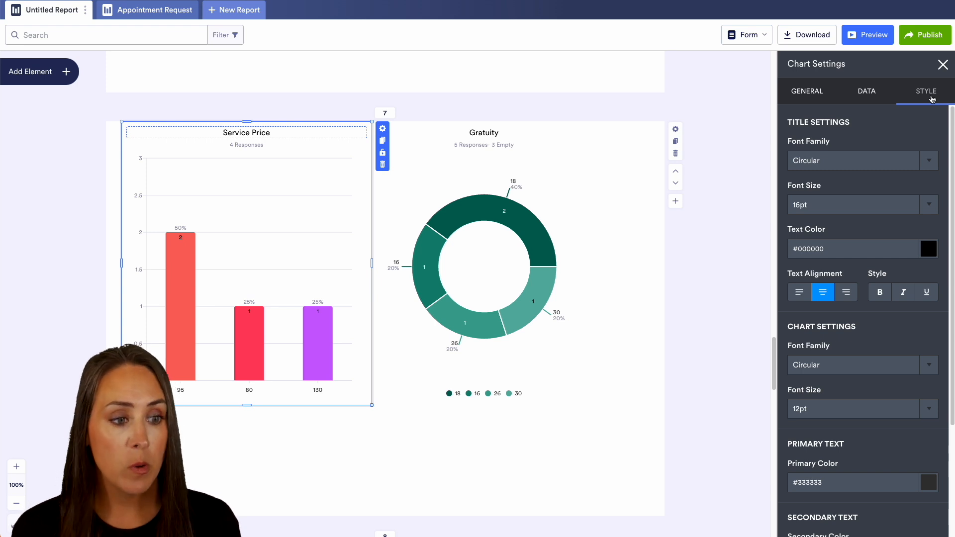
{"action": "left_click", "coordinate": [910, 163]}
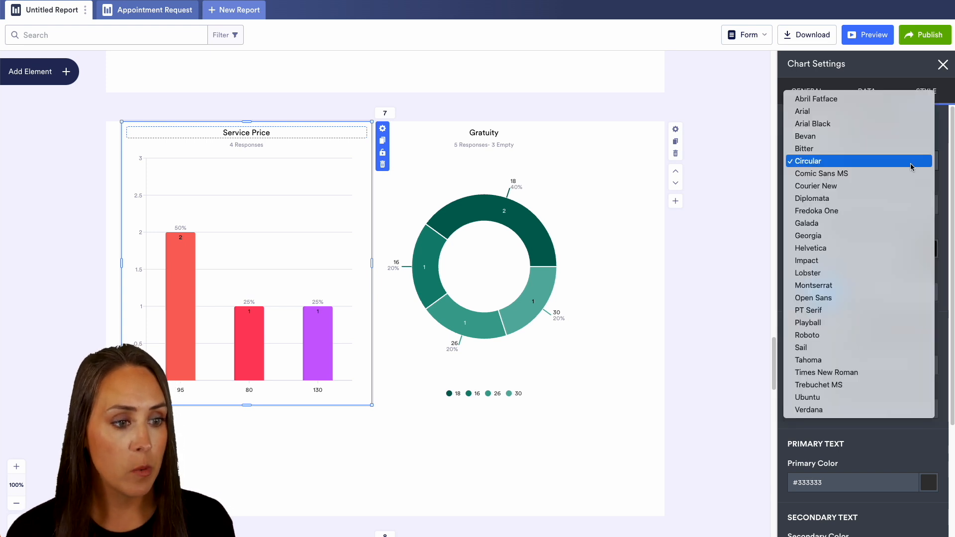
{"action": "left_click", "coordinate": [884, 213]}
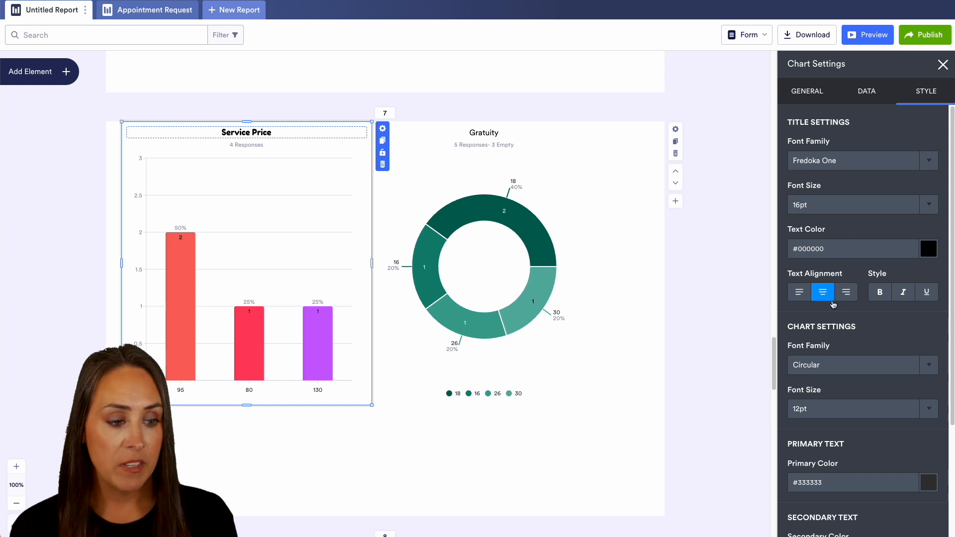
{"action": "left_click", "coordinate": [798, 296]}
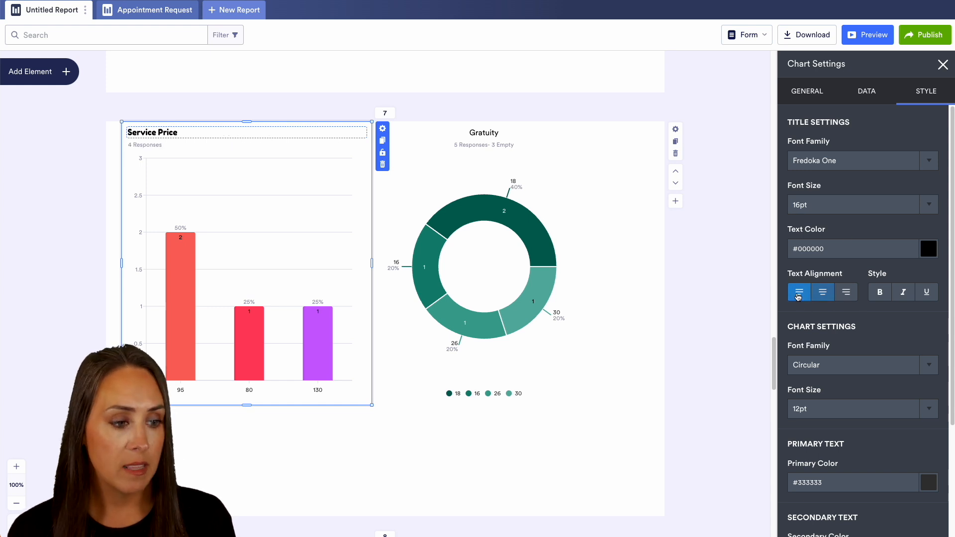
{"action": "left_click", "coordinate": [848, 294]}
{"action": "left_click", "coordinate": [879, 293]}
Step: Set the Service Price chart's own text, apart from the title, to Comic Sans MS at 18pt
{"action": "scroll", "coordinate": [884, 339], "scroll_direction": "down", "scroll_amount": 3}
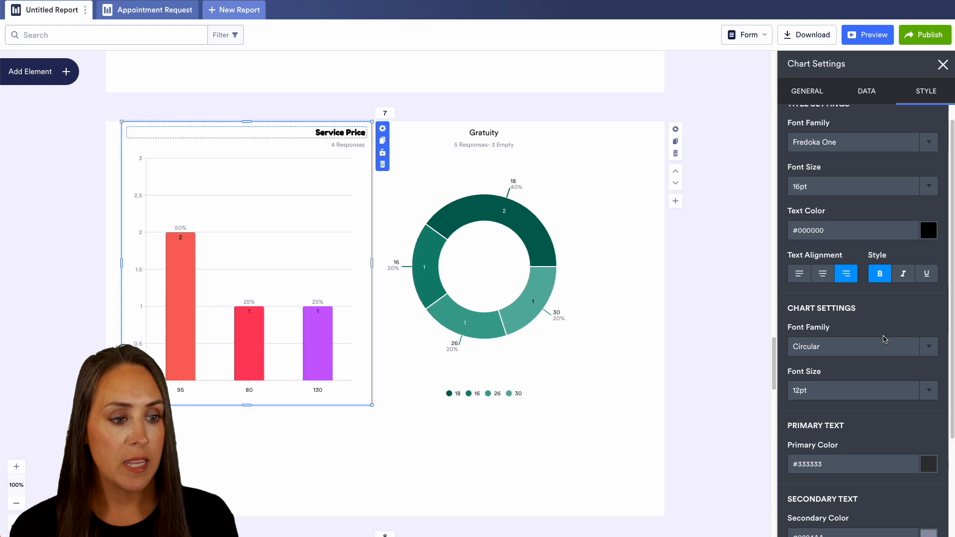
{"action": "left_click", "coordinate": [839, 236]}
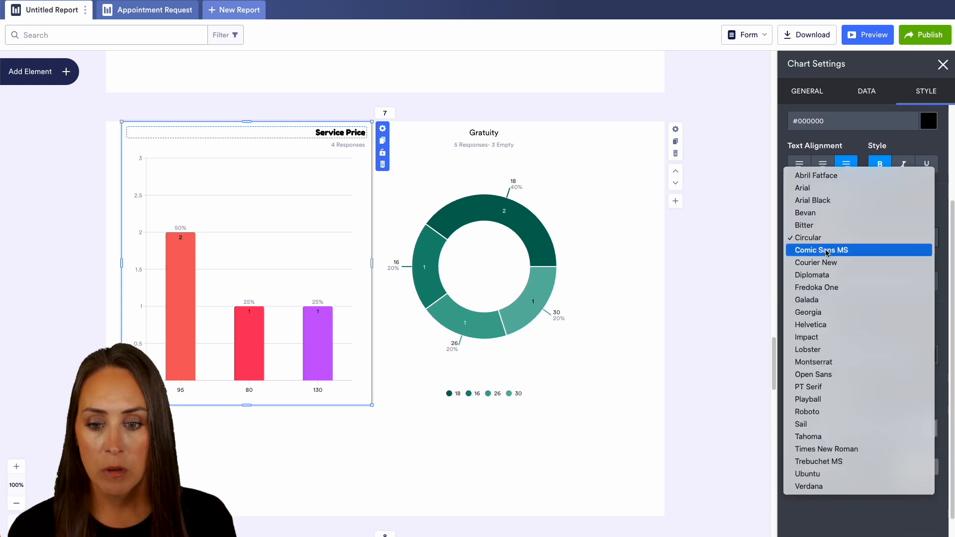
{"action": "left_click", "coordinate": [822, 251]}
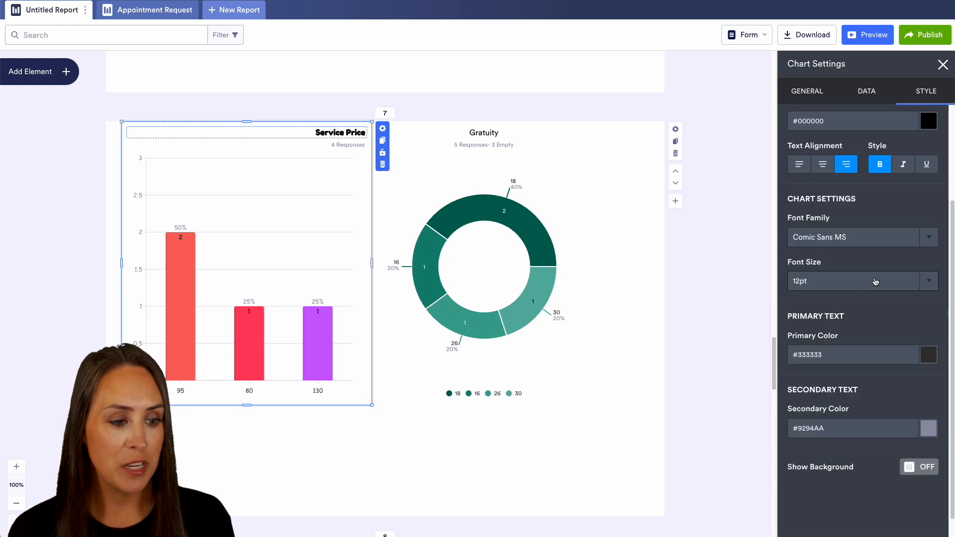
{"action": "left_click", "coordinate": [927, 283]}
{"action": "left_click", "coordinate": [853, 326]}
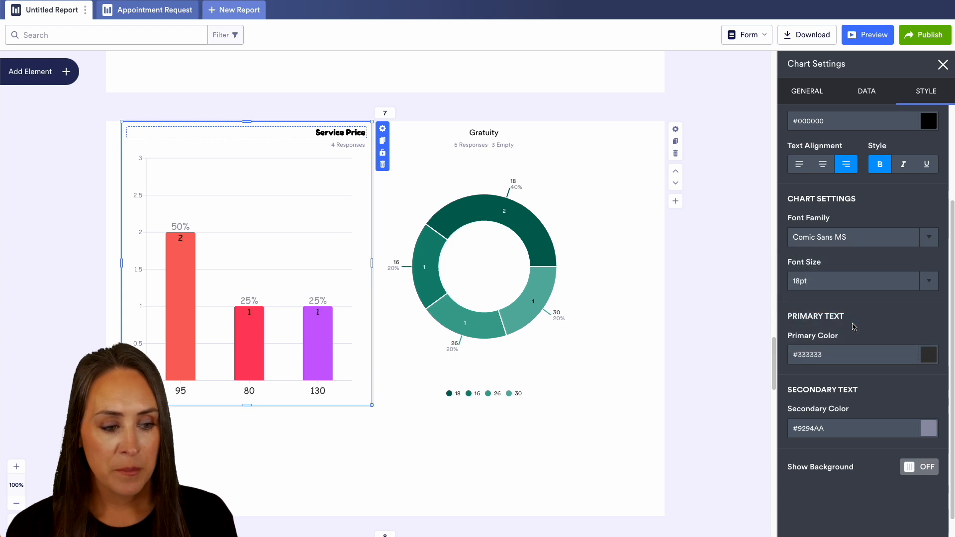